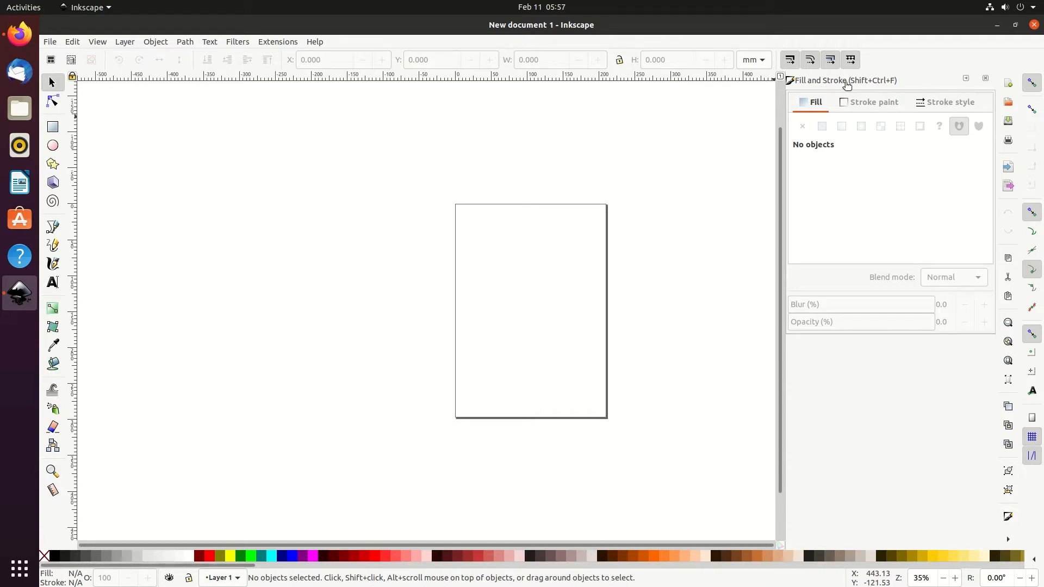
Collapse the Fill and Stroke dialog to a side strip, expand it again and close it
{"action": "mouse_move", "coordinate": [834, 83]}
{"action": "left_mouse_down"}
{"action": "mouse_move", "coordinate": [445, 114]}
{"action": "mouse_move", "coordinate": [452, 173]}
{"action": "mouse_move", "coordinate": [294, 146]}
{"action": "mouse_move", "coordinate": [306, 131]}
{"action": "mouse_move", "coordinate": [293, 119]}
{"action": "mouse_move", "coordinate": [293, 128]}
{"action": "mouse_move", "coordinate": [539, 119]}
{"action": "mouse_move", "coordinate": [475, 103]}
{"action": "mouse_move", "coordinate": [692, 115]}
{"action": "mouse_move", "coordinate": [777, 135]}
{"action": "mouse_move", "coordinate": [874, 118]}
{"action": "mouse_move", "coordinate": [892, 99]}
{"action": "left_mouse_up"}
{"action": "left_click", "coordinate": [966, 79]}
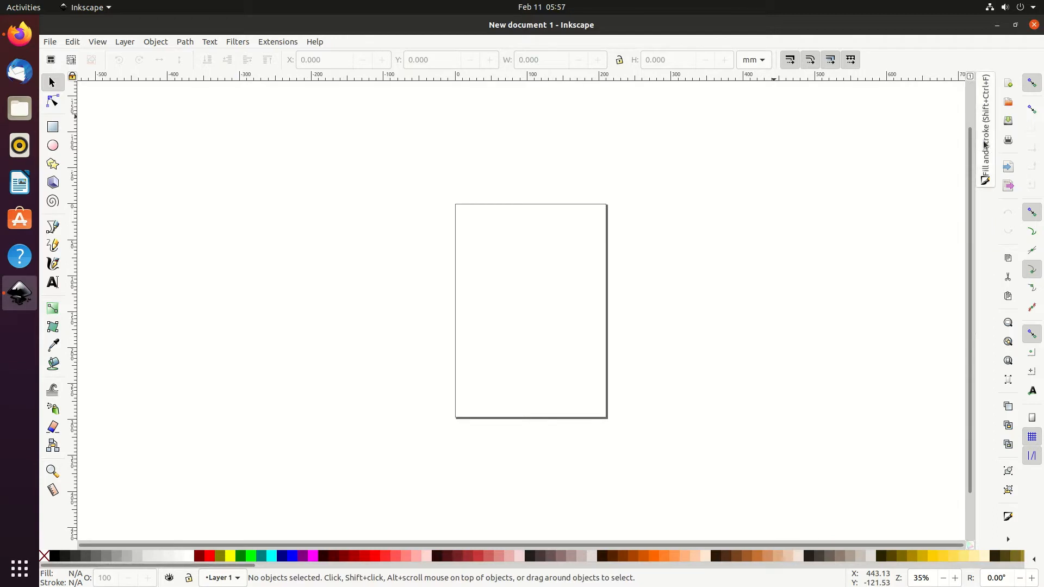
{"action": "left_click", "coordinate": [985, 144]}
{"action": "left_click", "coordinate": [985, 80]}
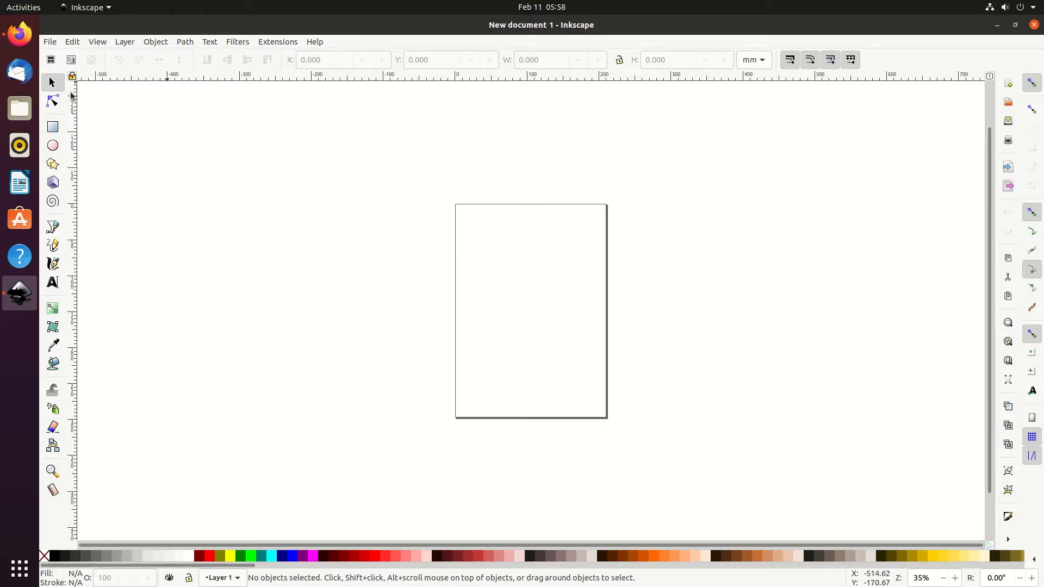
Draw a rectangle about 259 by 81 mm over the page's upper-left corner and delete it
{"action": "left_click", "coordinate": [53, 127]}
{"action": "left_click_drag", "start_coordinate": [376, 190], "coordinate": [562, 248]}
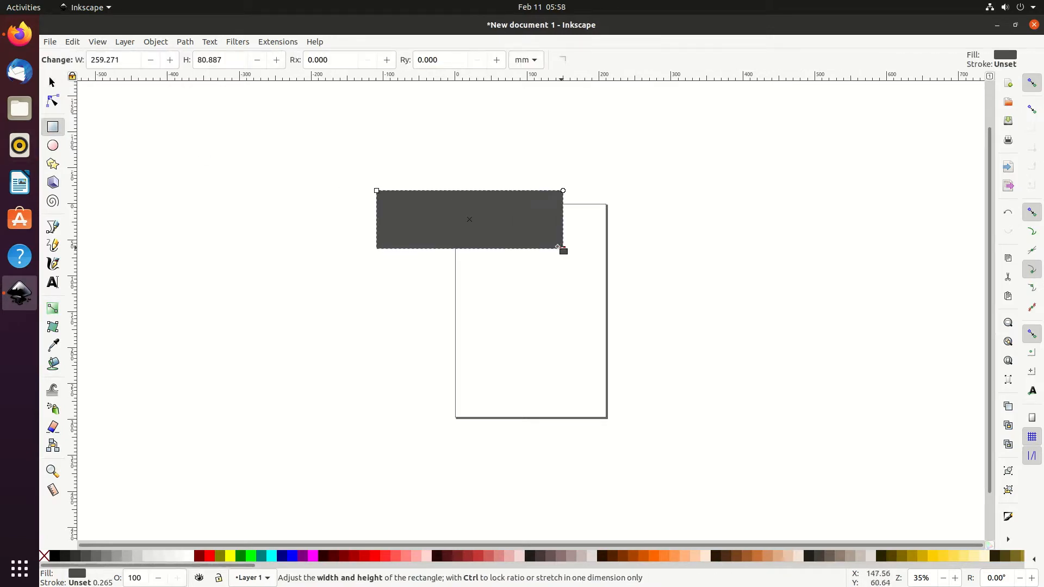
{"action": "key", "text": "Delete"}
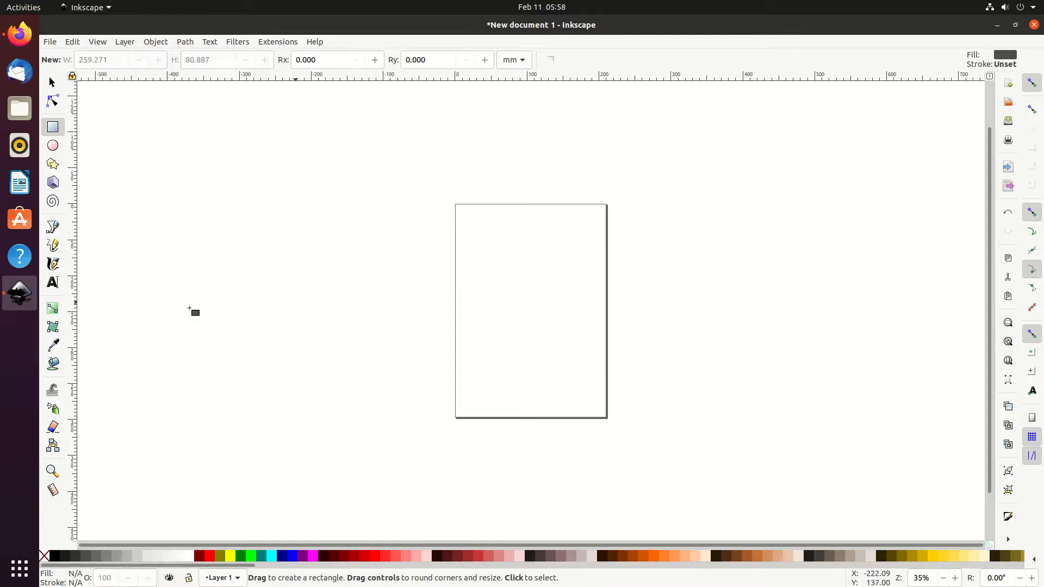
{"action": "left_click", "coordinate": [52, 282]}
{"action": "left_click", "coordinate": [427, 277]}
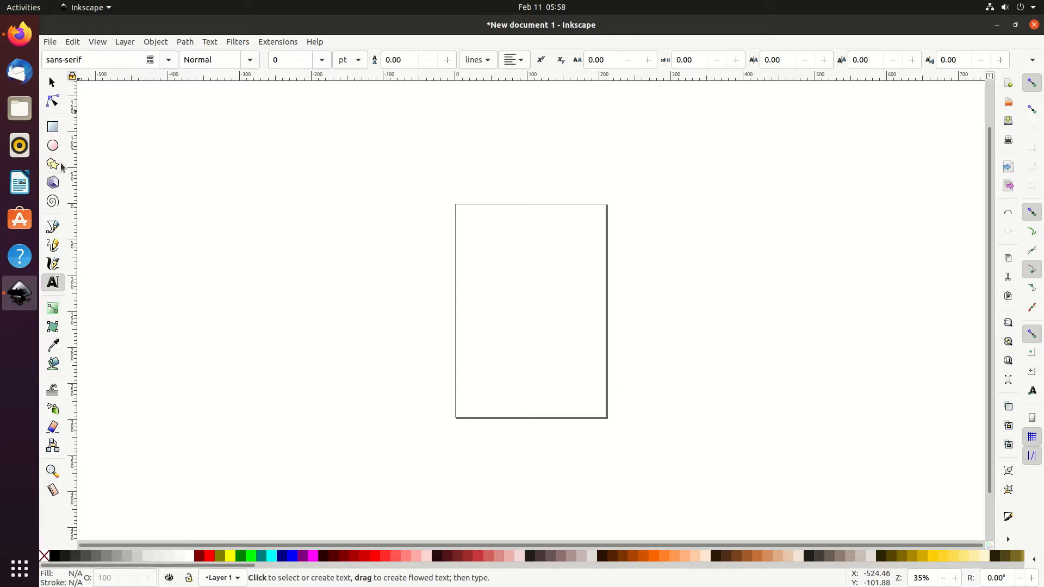
{"action": "left_click", "coordinate": [51, 83]}
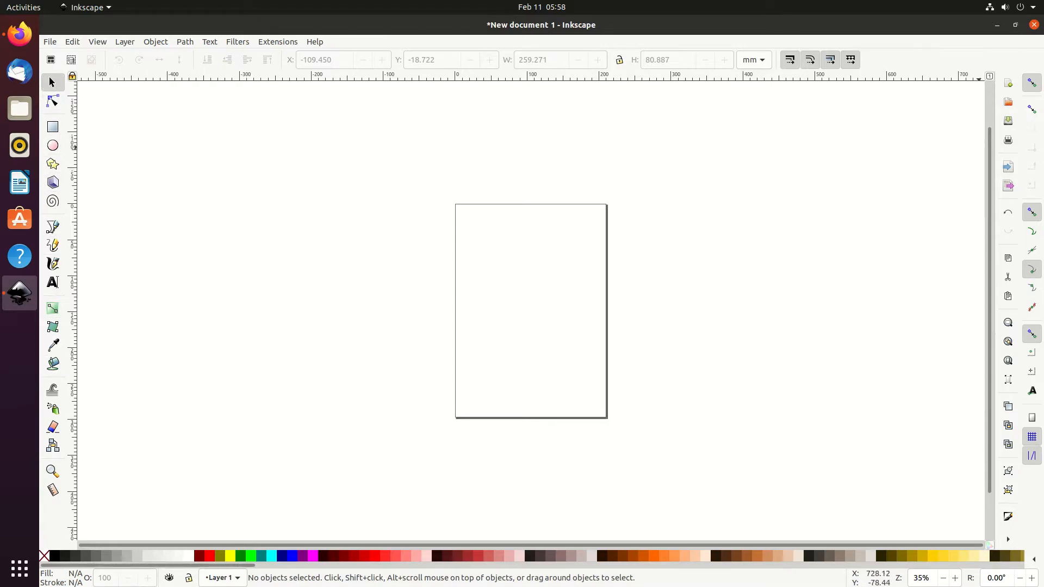
Draw a rectangle about 221 by 97 mm across the page's upper part and a second about 70 by 81 mm beside it
{"action": "key", "text": "r"}
{"action": "left_click_drag", "start_coordinate": [438, 221], "coordinate": [598, 291]}
{"action": "mouse_move", "coordinate": [665, 218]}
{"action": "left_mouse_down"}
{"action": "mouse_move", "coordinate": [737, 279]}
{"action": "mouse_move", "coordinate": [646, 256]}
{"action": "mouse_move", "coordinate": [624, 253]}
{"action": "mouse_move", "coordinate": [625, 264]}
{"action": "mouse_move", "coordinate": [624, 247]}
{"action": "mouse_move", "coordinate": [608, 270]}
{"action": "mouse_move", "coordinate": [632, 263]}
{"action": "left_mouse_up"}
{"action": "left_click", "coordinate": [52, 82]}
{"action": "left_click", "coordinate": [1032, 82]}
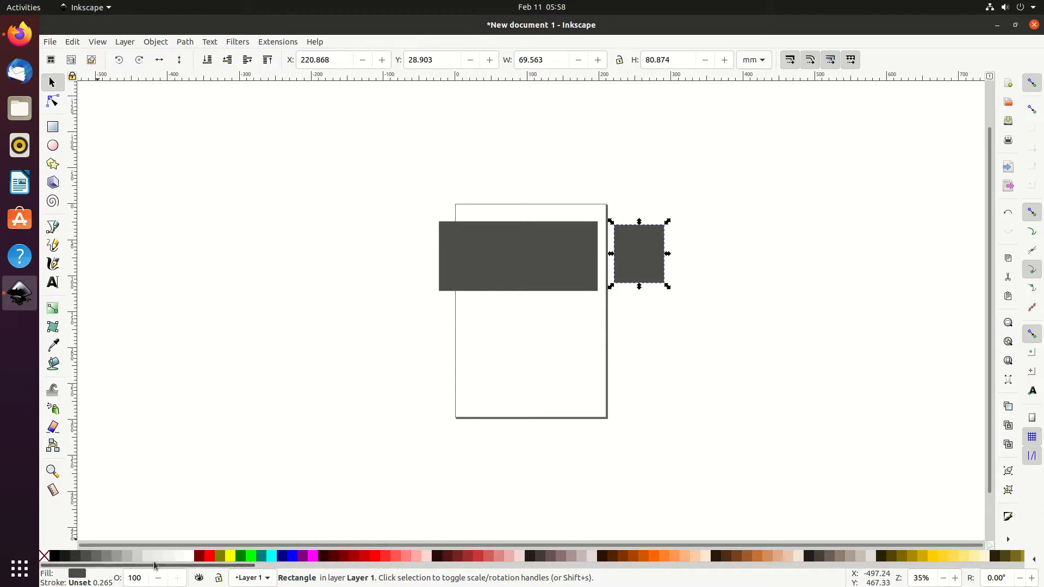
Try several palette fill colours on the smaller rectangle, including red and teal, finishing with brown
{"action": "left_click", "coordinate": [282, 556]}
{"action": "left_click", "coordinate": [303, 555]}
{"action": "left_click", "coordinate": [341, 556]}
{"action": "left_click", "coordinate": [486, 555]}
{"action": "left_click", "coordinate": [497, 555]}
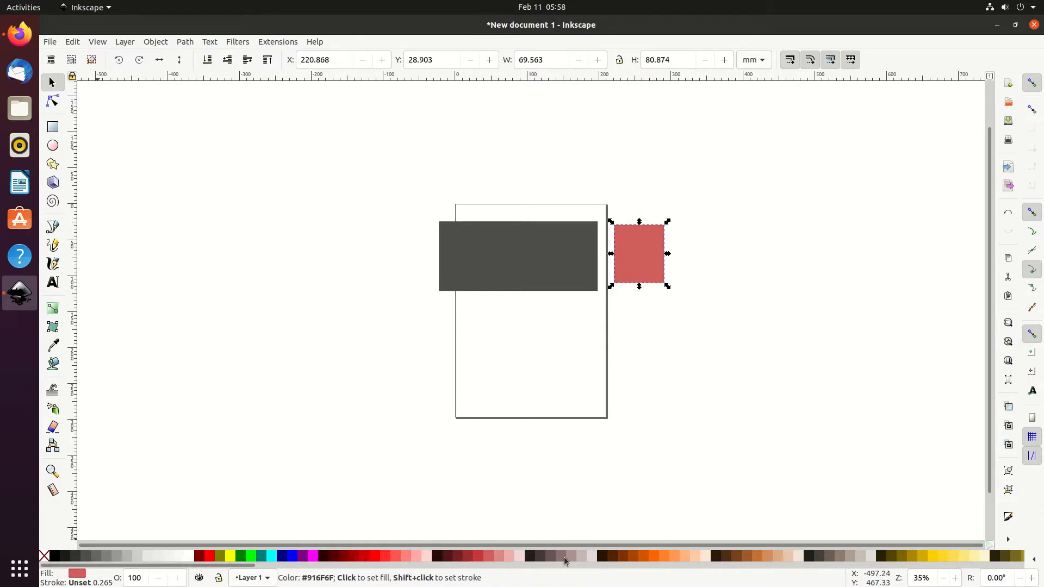
{"action": "left_click", "coordinate": [634, 556]}
{"action": "left_click", "coordinate": [694, 556]}
{"action": "left_click", "coordinate": [771, 555]}
{"action": "left_click", "coordinate": [748, 555]}
{"action": "left_click", "coordinate": [734, 555]}
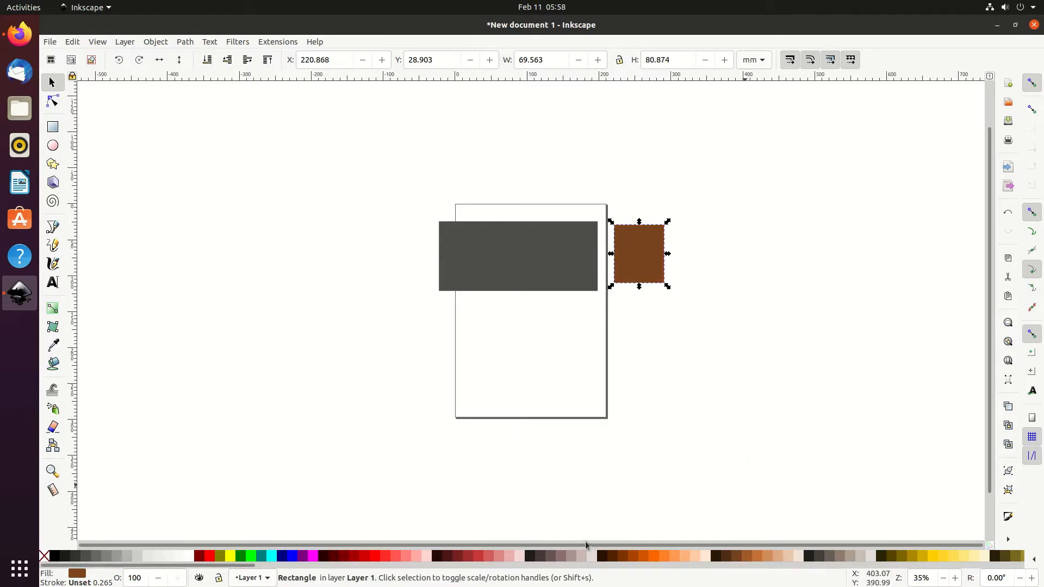
{"action": "left_click", "coordinate": [385, 555]}
{"action": "left_click", "coordinate": [260, 556]}
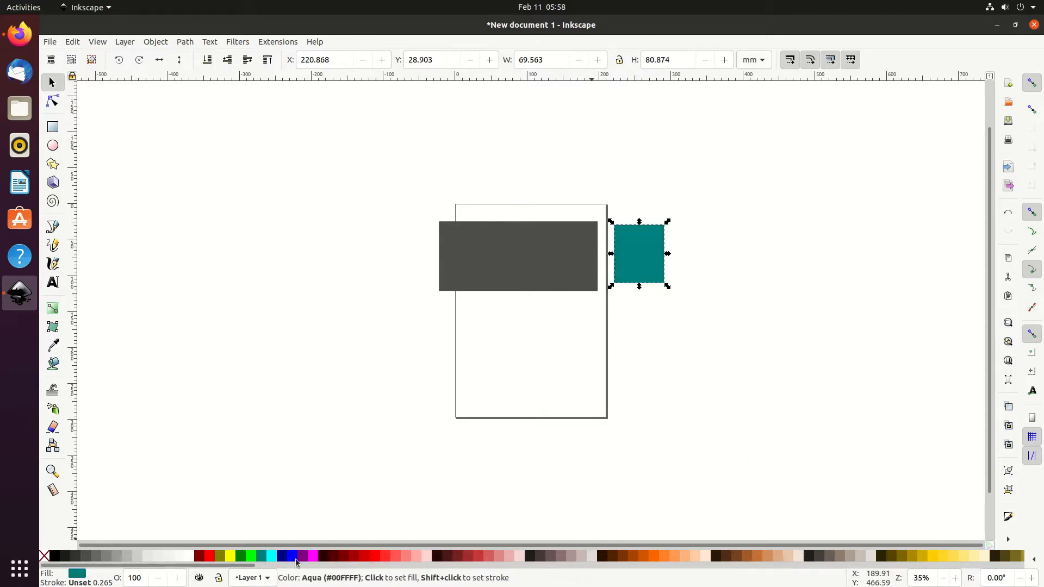
{"action": "left_click", "coordinate": [734, 556]}
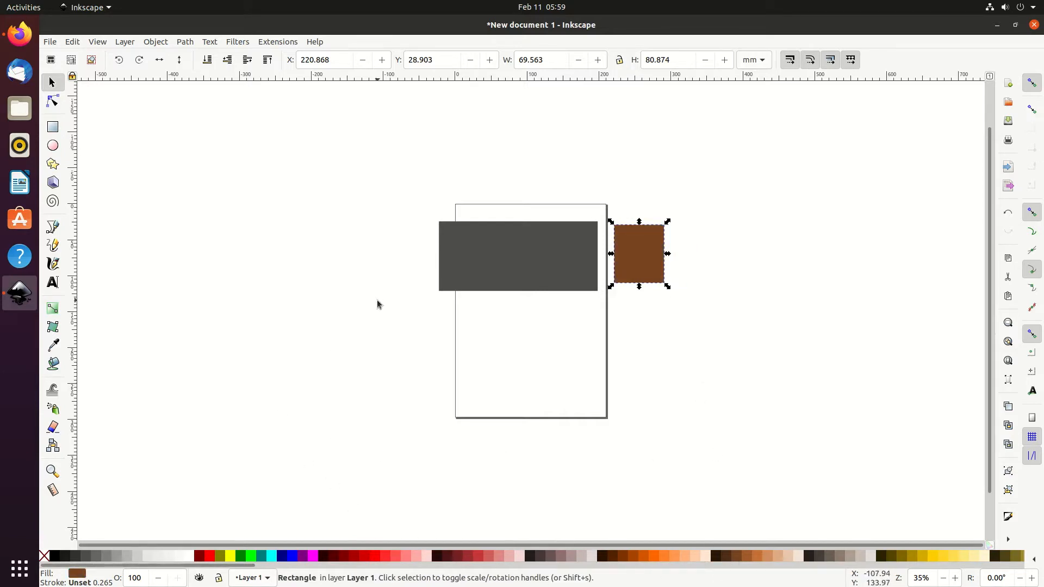
Delete both the brown rectangle and the large grey rectangle
{"action": "key", "text": "Delete"}
{"action": "left_click", "coordinate": [505, 288]}
{"action": "key", "text": "Delete"}
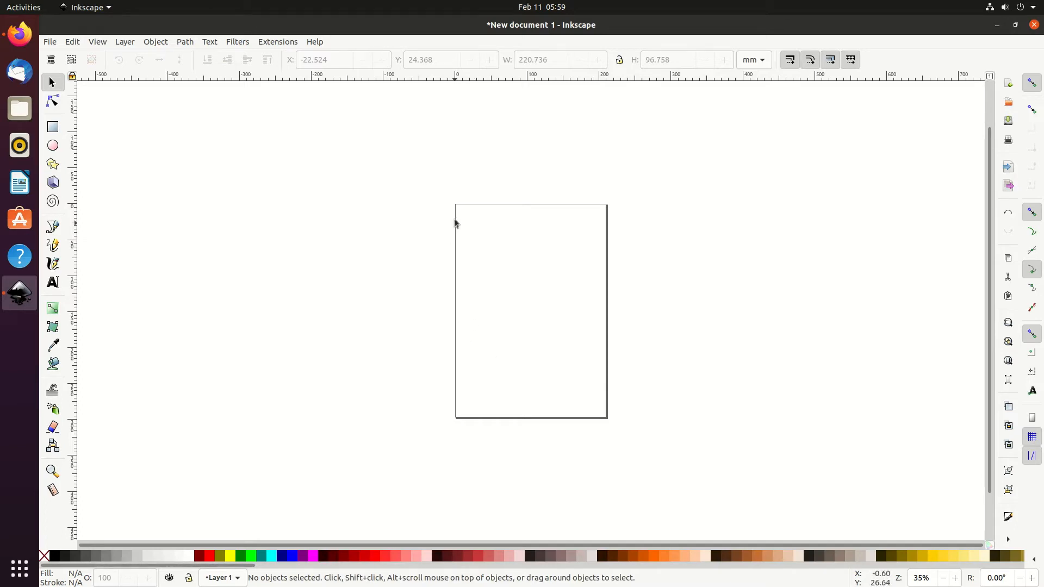
Open the document properties and look through the list of preset page sizes
{"action": "left_click", "coordinate": [50, 45]}
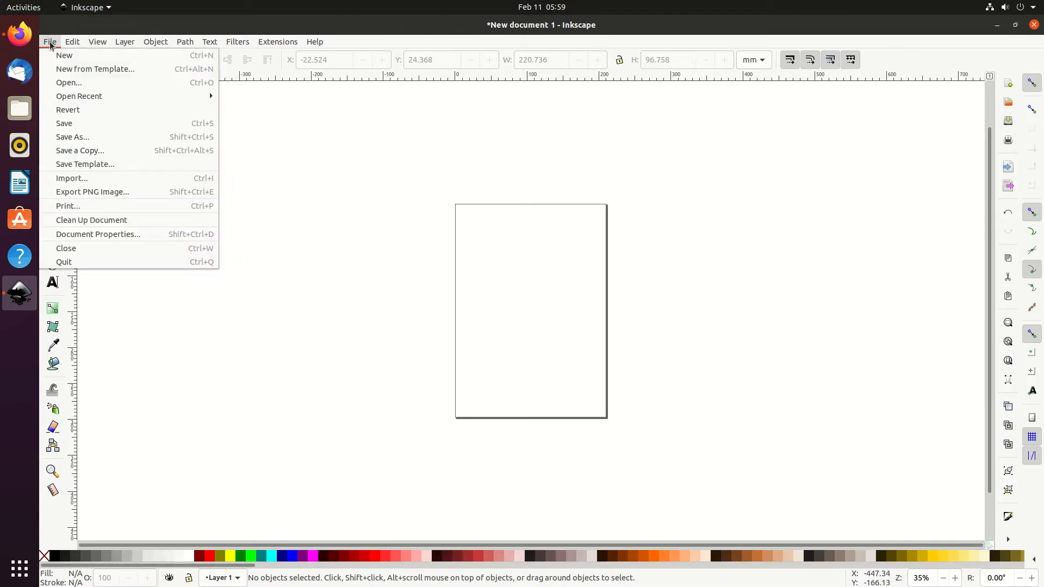
{"action": "left_click", "coordinate": [89, 233]}
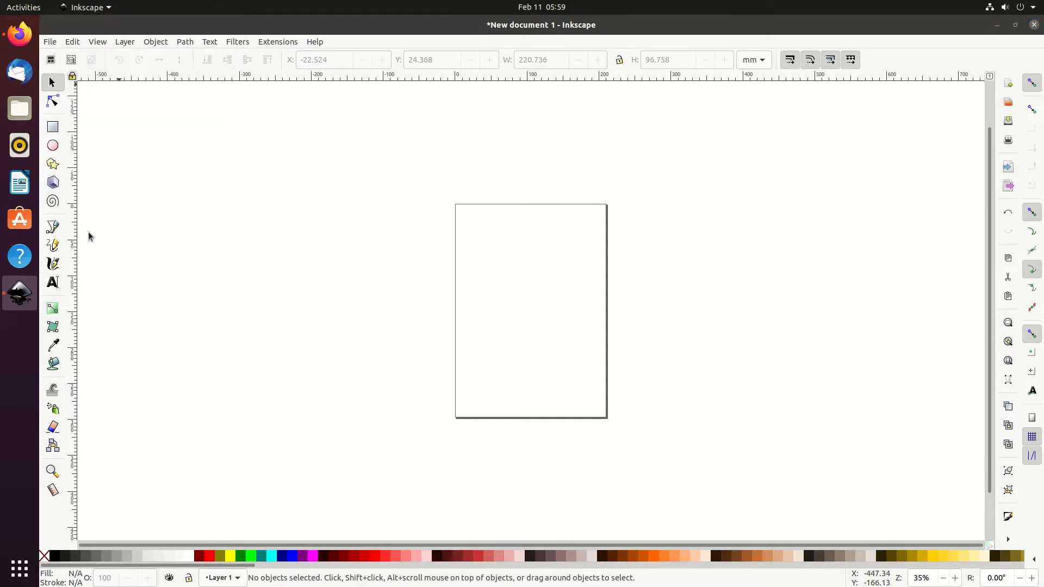
{"action": "left_click_drag", "start_coordinate": [106, 191], "coordinate": [241, 107]}
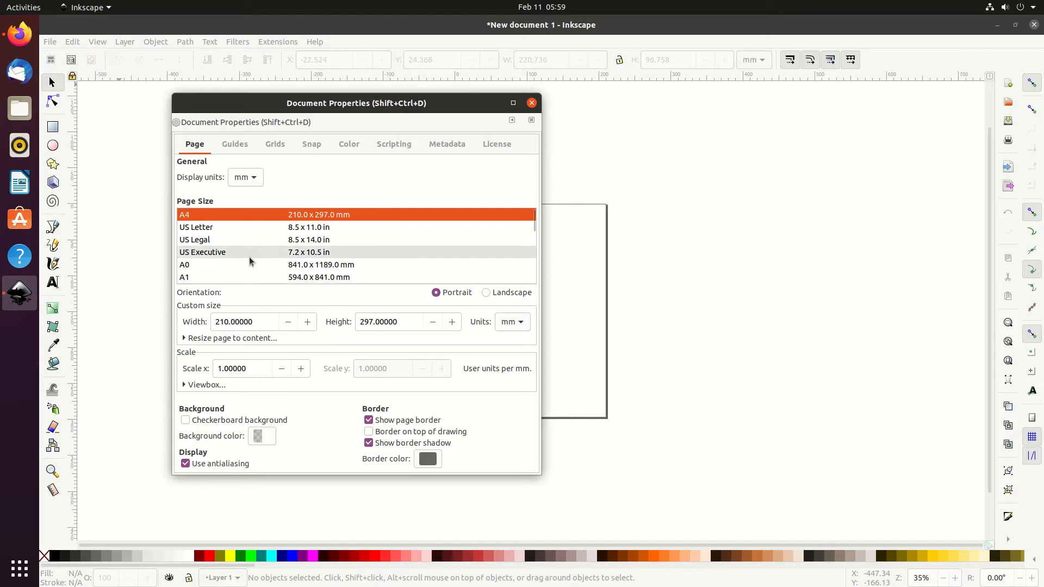
{"action": "scroll", "coordinate": [233, 240], "scroll_direction": "down", "scroll_amount": 1}
{"action": "scroll", "coordinate": [233, 241], "scroll_direction": "up", "scroll_amount": 1}
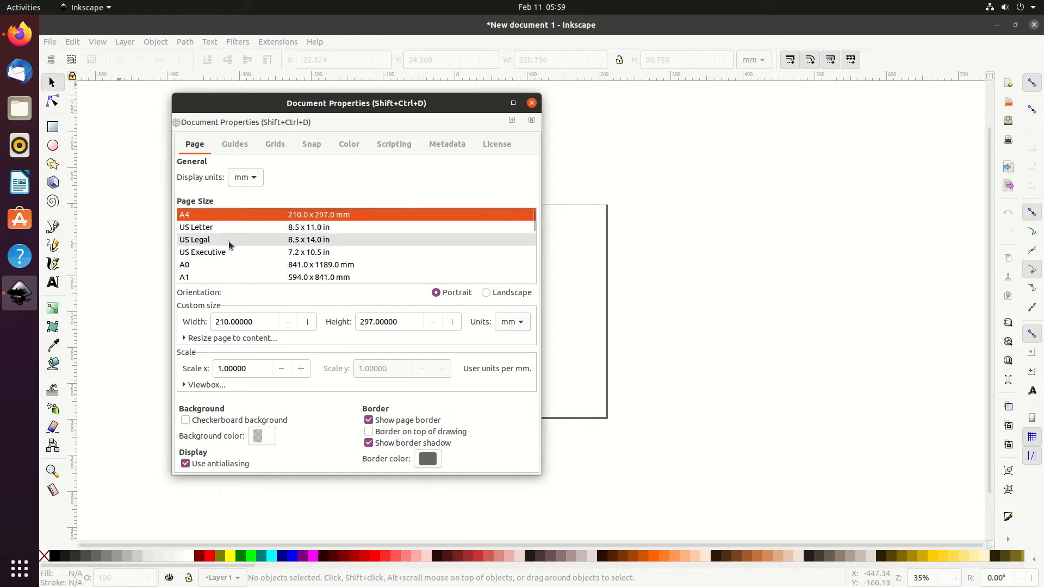
Set the custom page size to 1920 mm wide and 1080 mm high
{"action": "double_click", "coordinate": [264, 324]}
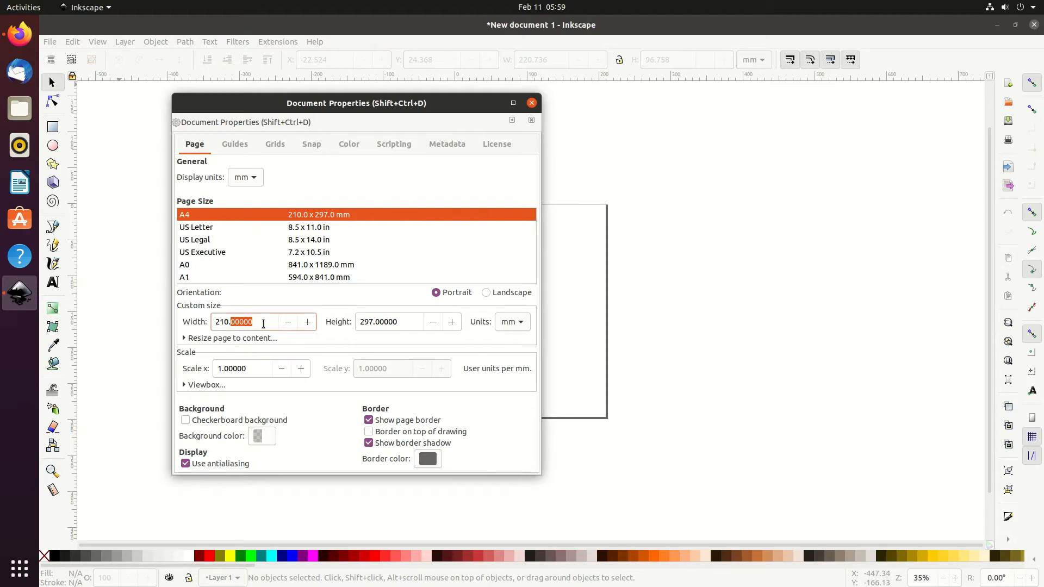
{"action": "triple_click", "coordinate": [263, 324]}
{"action": "type", "text": "10"}
{"action": "triple_click", "coordinate": [398, 321]}
{"action": "type", "text": "1080"}
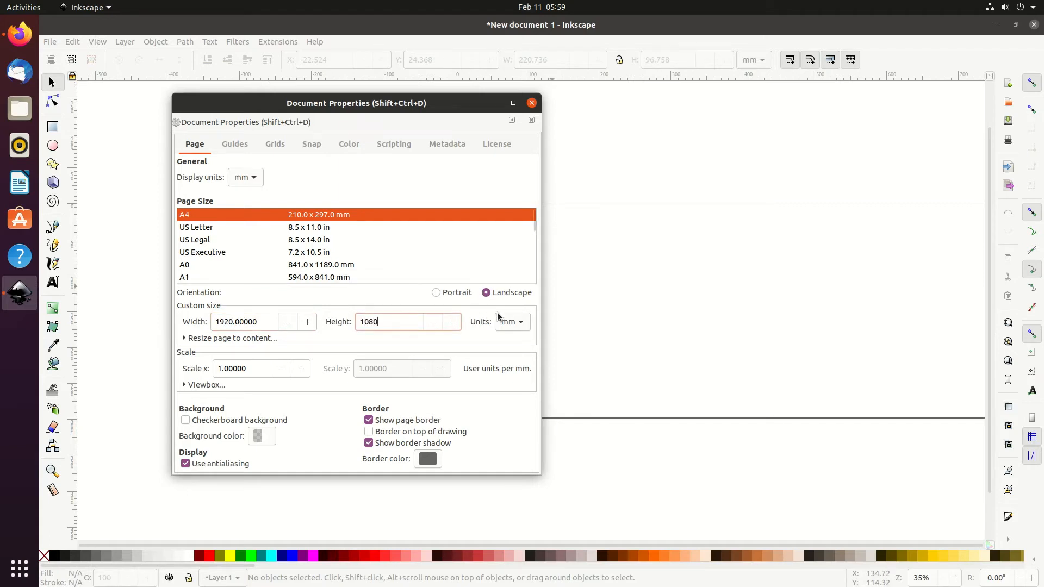
Change the custom page size units to px and set the width to 1920 and the height to 1080
{"action": "left_click", "coordinate": [510, 324]}
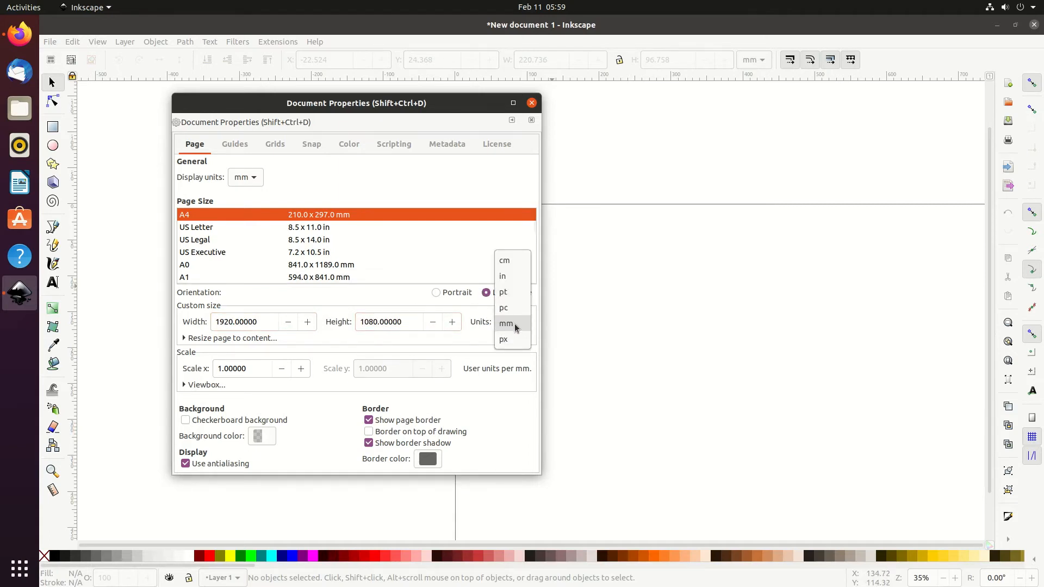
{"action": "left_click", "coordinate": [511, 340]}
{"action": "left_click", "coordinate": [222, 319]}
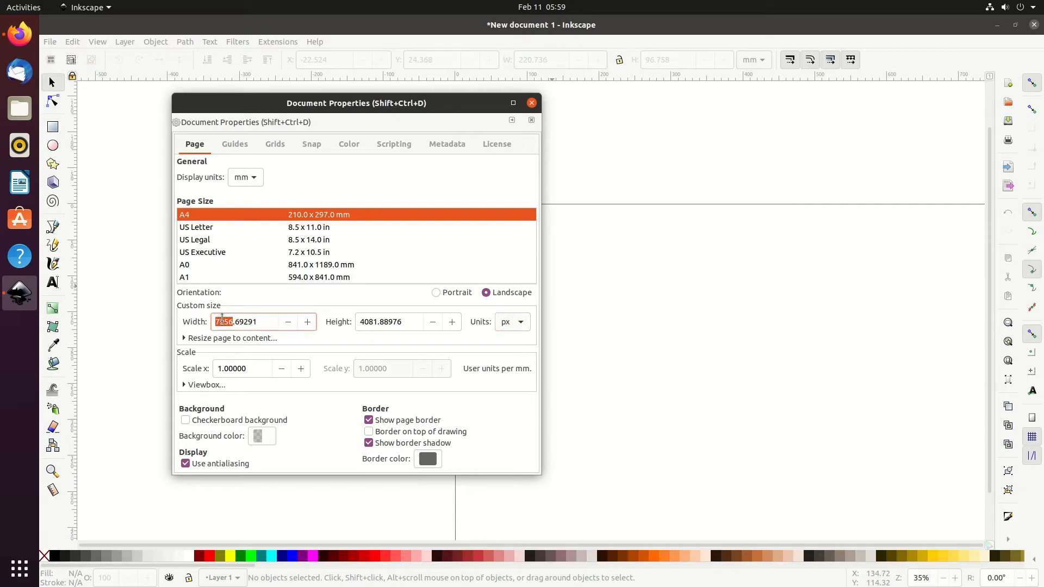
{"action": "triple_click", "coordinate": [222, 320]}
{"action": "type", "text": "1920"}
{"action": "key", "text": "Tab"}
{"action": "type", "text": "10"}
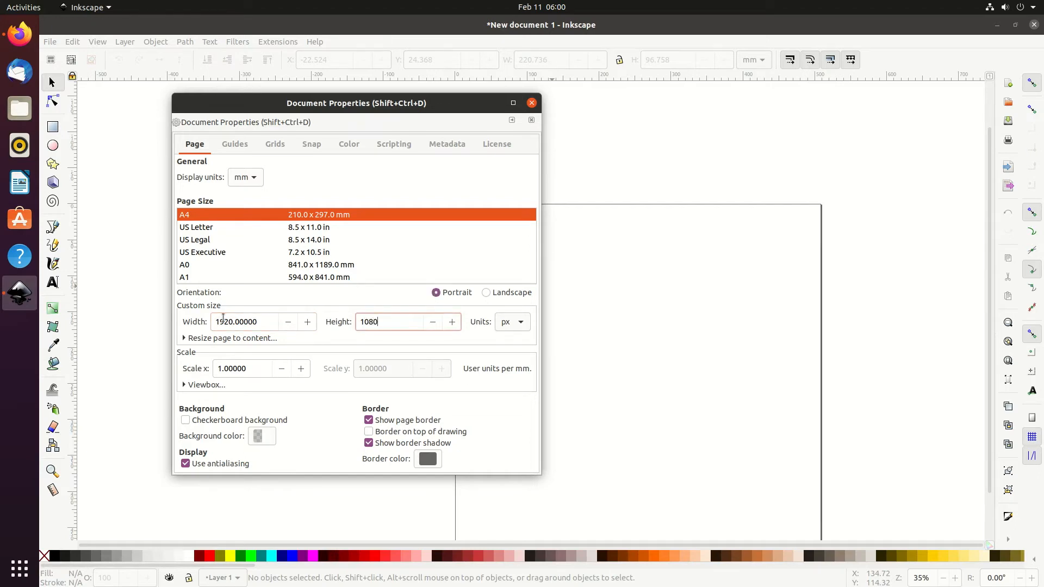
{"action": "left_click", "coordinate": [252, 323]}
Move the document properties dialog aside to view the resized page, and bring it back
{"action": "left_click_drag", "start_coordinate": [391, 103], "coordinate": [280, 110]}
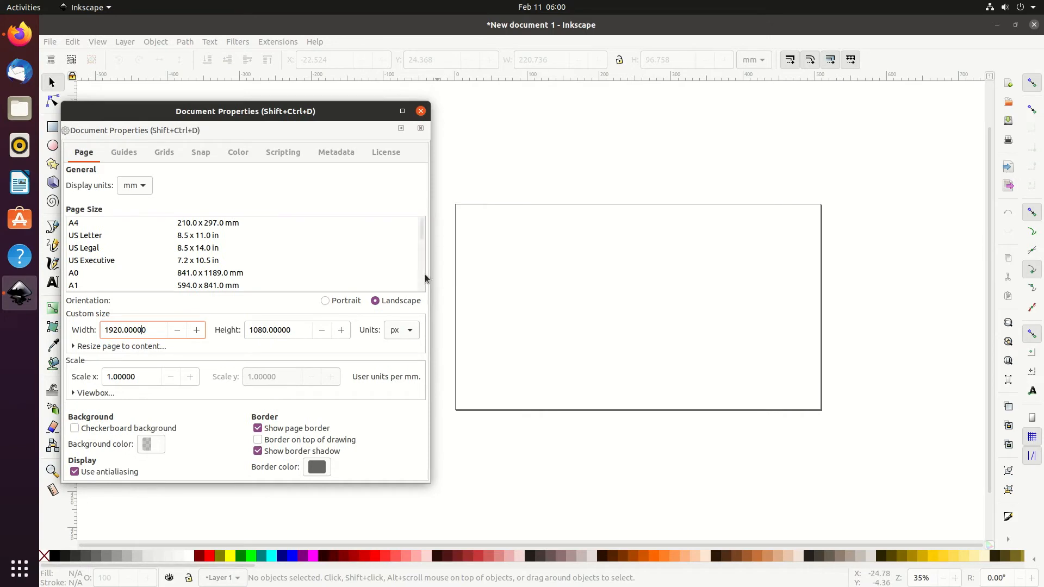
{"action": "left_click", "coordinate": [216, 71]}
{"action": "left_click", "coordinate": [216, 115]}
{"action": "left_click_drag", "start_coordinate": [216, 116], "coordinate": [339, 97]}
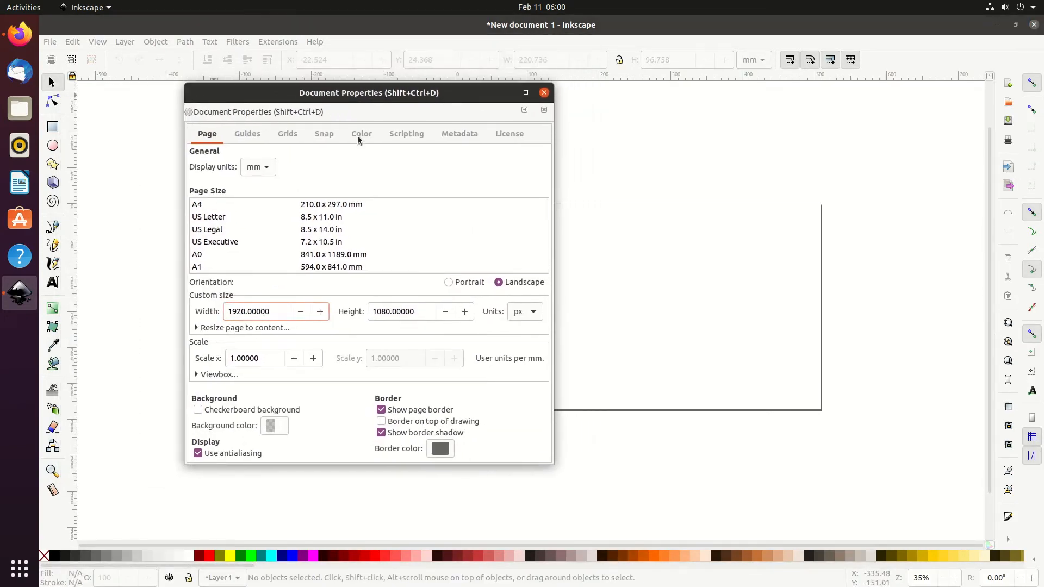
Try inches and centimetres as the custom page size units, and switch back to px
{"action": "left_click", "coordinate": [528, 315]}
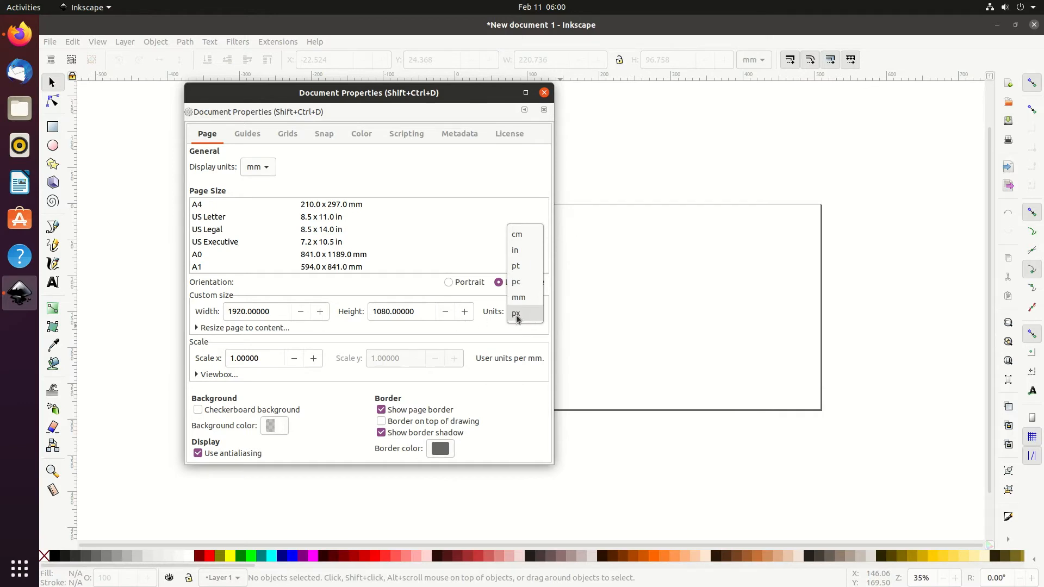
{"action": "left_click", "coordinate": [520, 251]}
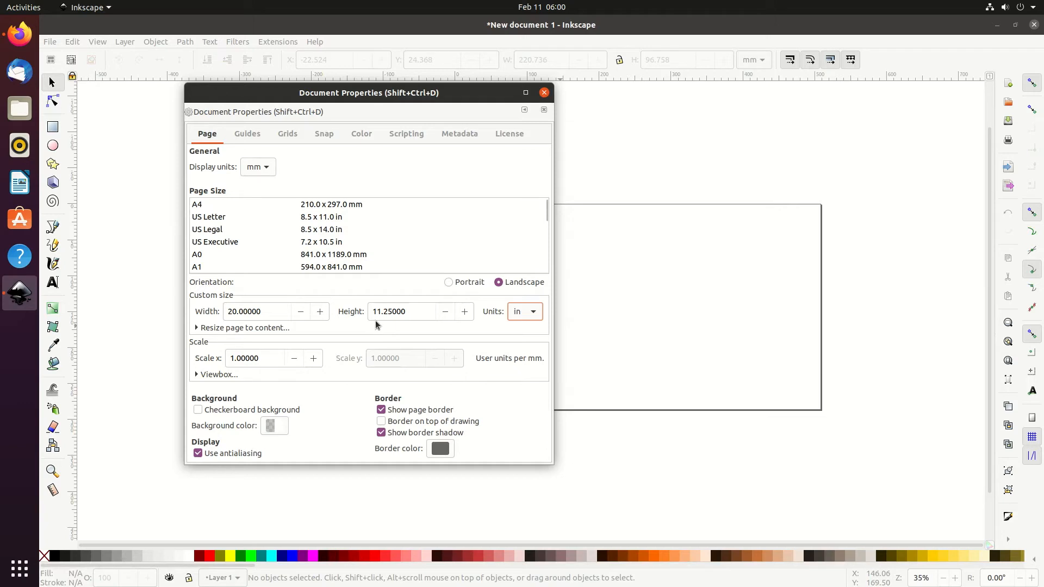
{"action": "left_click", "coordinate": [532, 312]}
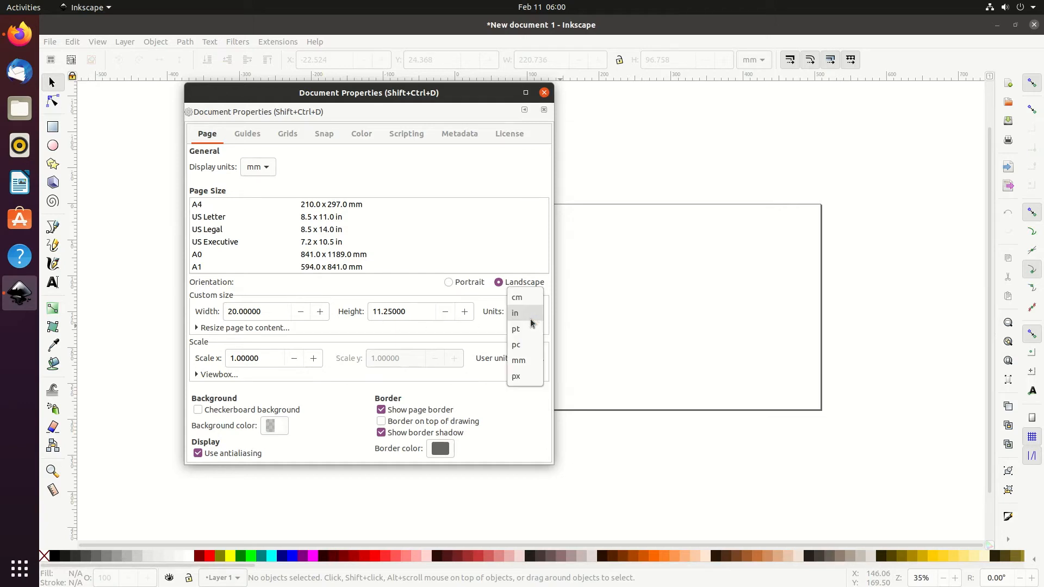
{"action": "left_click", "coordinate": [530, 298]}
{"action": "left_click", "coordinate": [532, 319]}
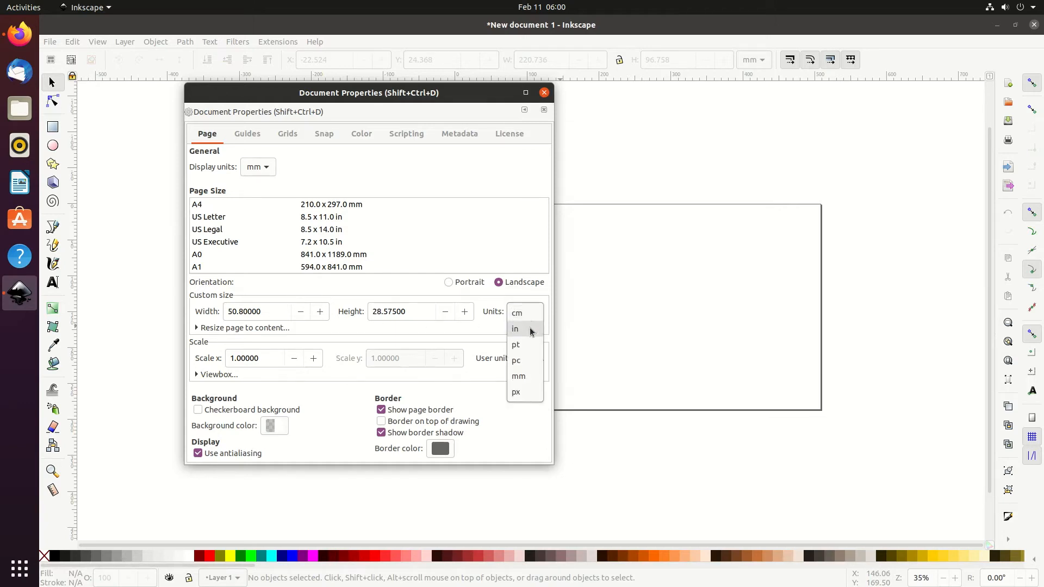
{"action": "left_click", "coordinate": [526, 391]}
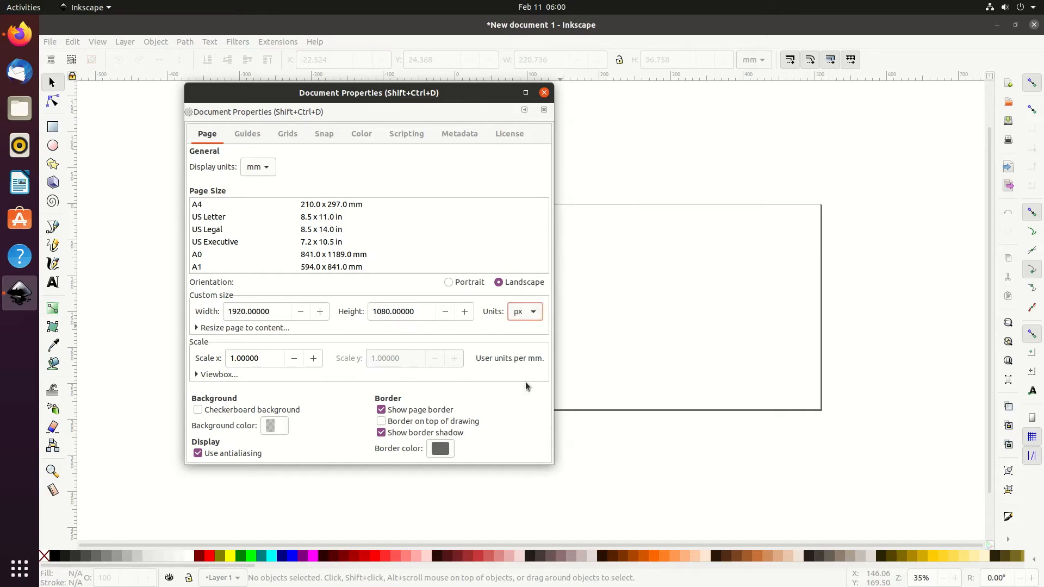
Set the document's display units to px and close the document properties
{"action": "left_click", "coordinate": [261, 169]}
{"action": "left_click", "coordinate": [262, 183]}
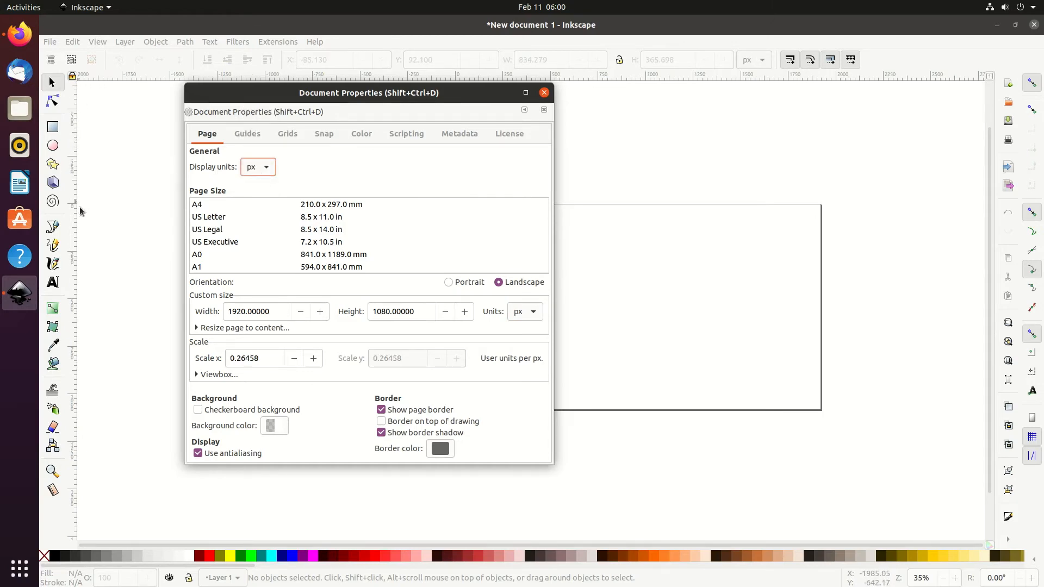
{"action": "left_click", "coordinate": [260, 167]}
{"action": "left_click", "coordinate": [261, 154]}
{"action": "left_click", "coordinate": [265, 171]}
{"action": "left_click", "coordinate": [267, 180]}
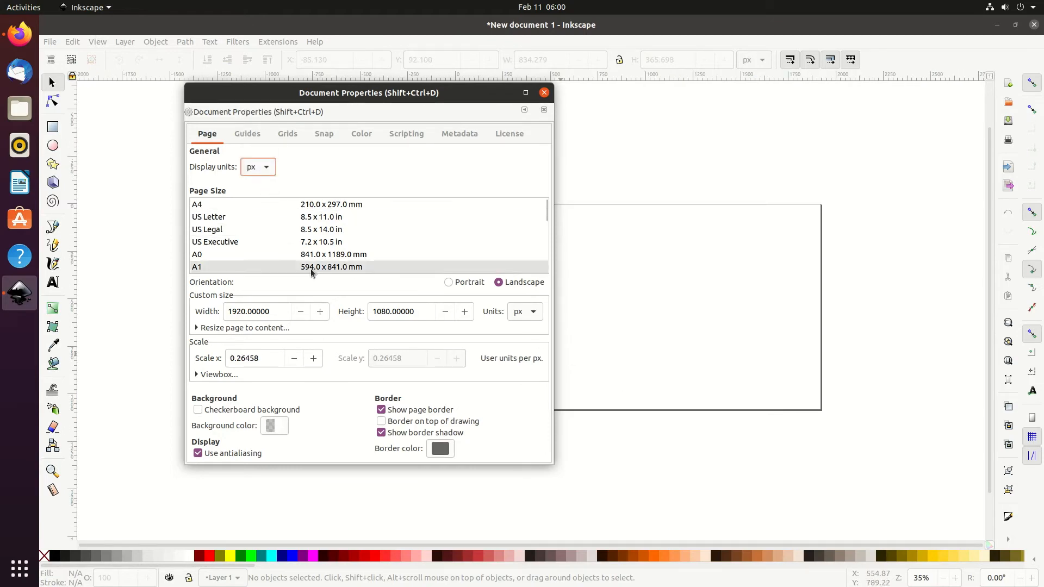
{"action": "left_click", "coordinate": [544, 92]}
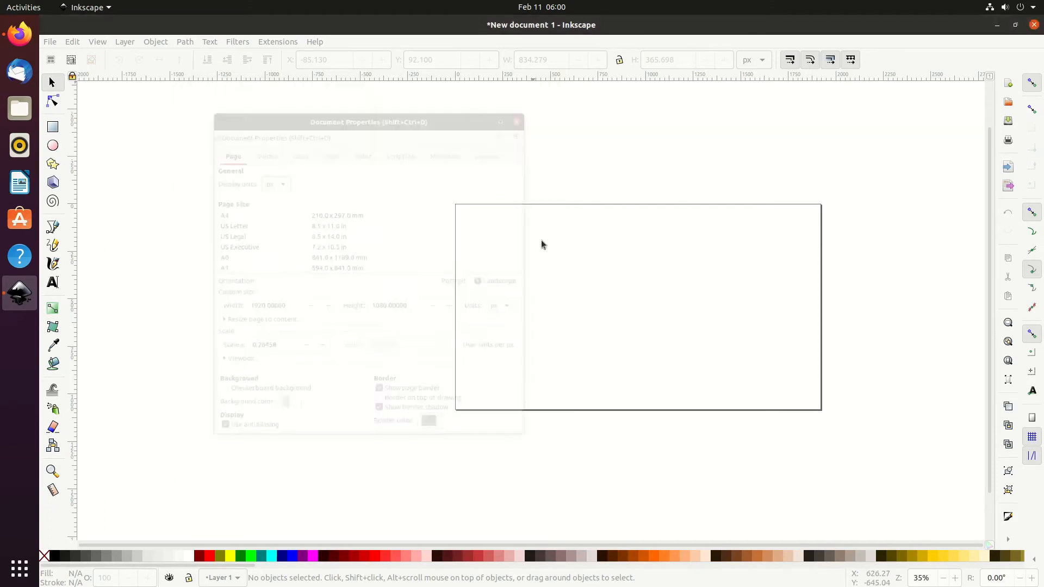
Switch to the file manager, show hidden files in Home, and open the .config/inkscape/templates folder
{"action": "scroll", "coordinate": [455, 282], "scroll_direction": "right", "scroll_amount": 1}
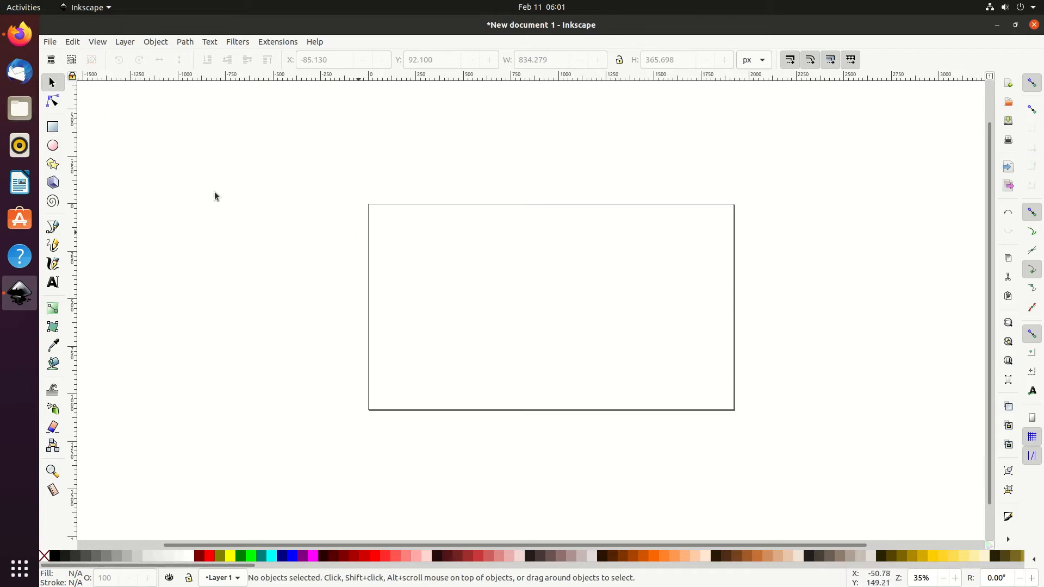
{"action": "left_click", "coordinate": [12, 110]}
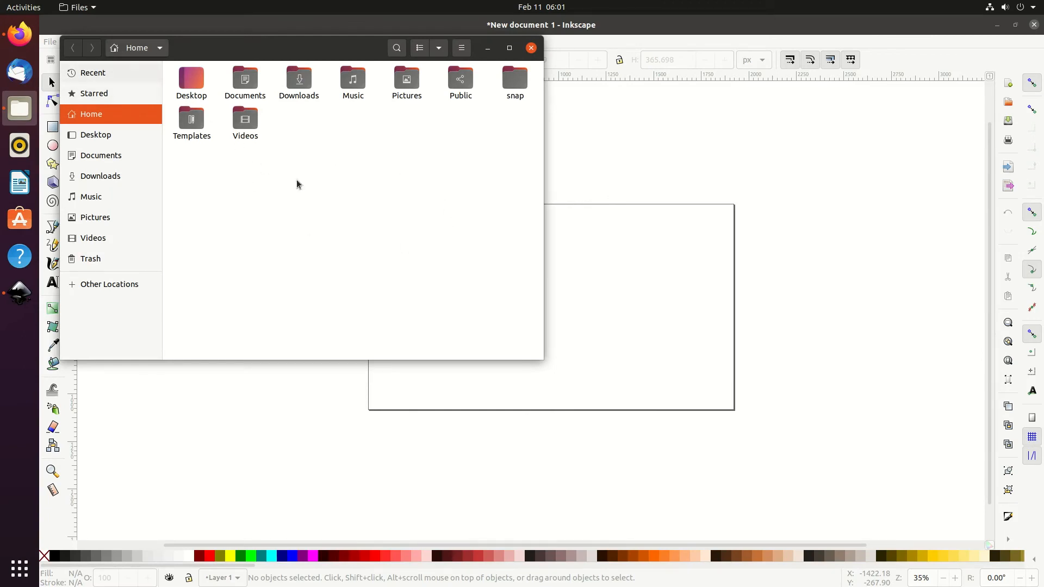
{"action": "key", "text": "ctrl+h"}
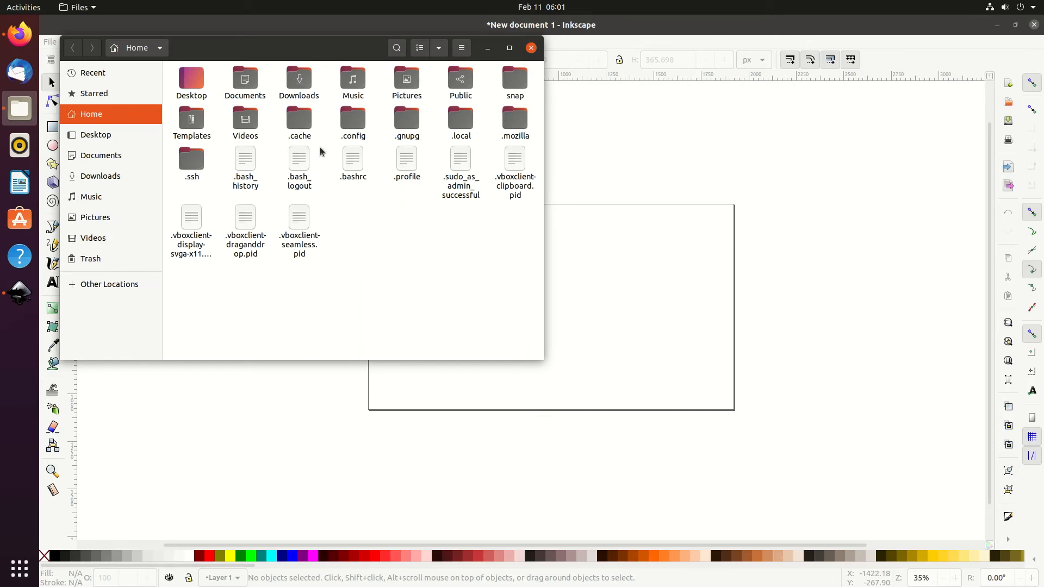
{"action": "double_click", "coordinate": [350, 115]}
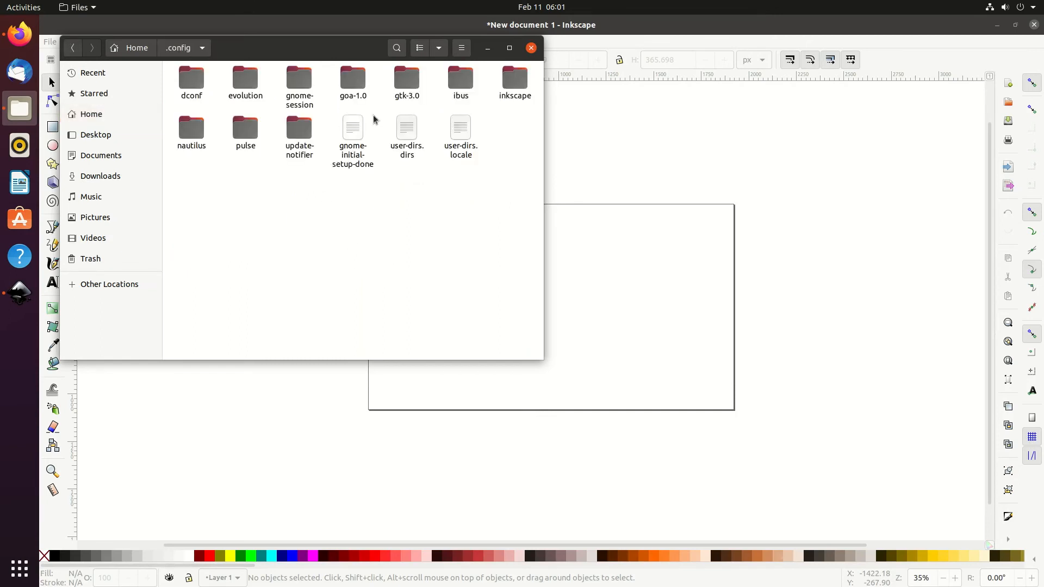
{"action": "double_click", "coordinate": [511, 81]}
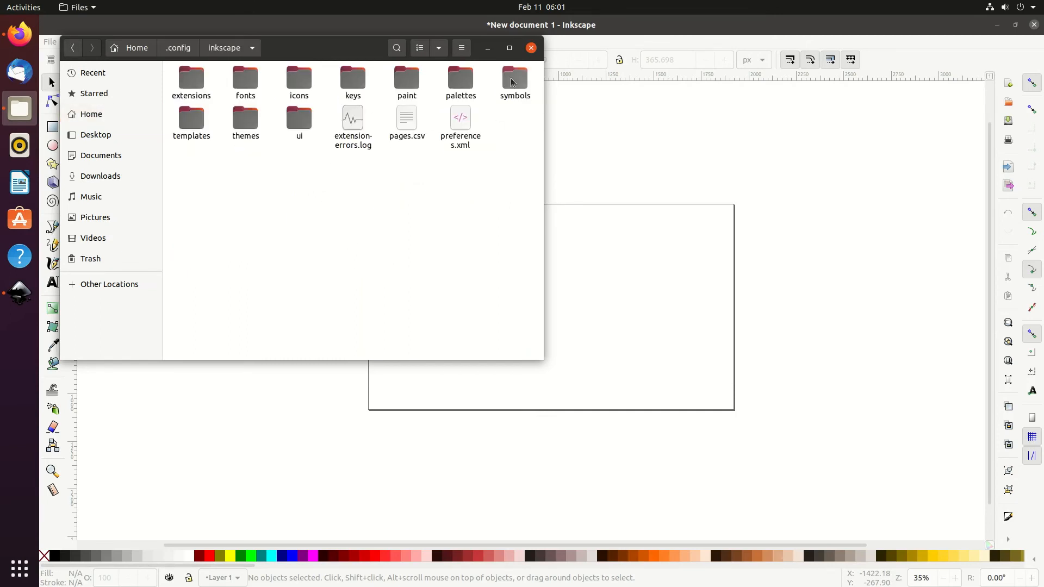
{"action": "double_click", "coordinate": [188, 124]}
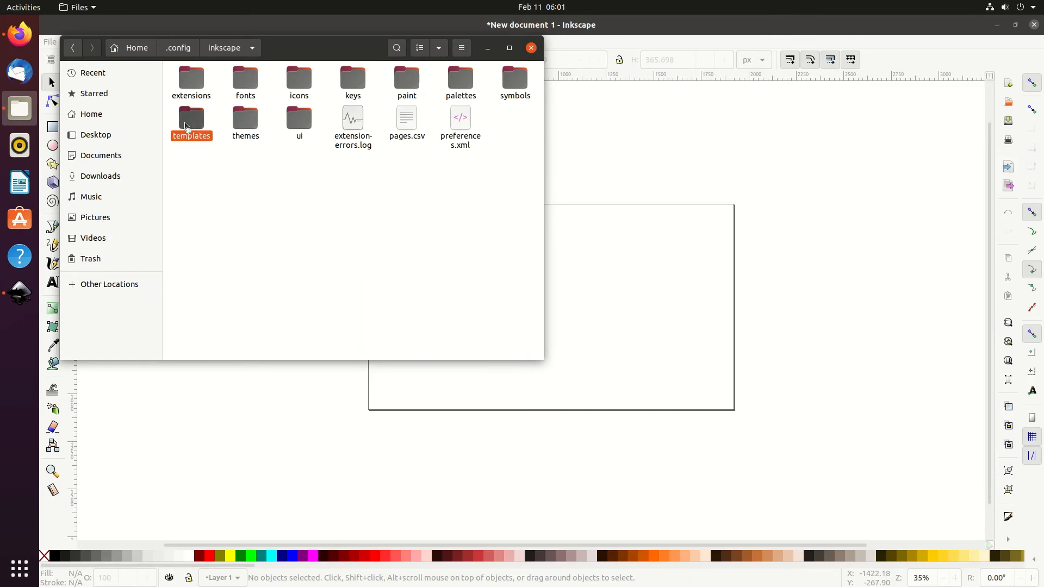
{"action": "left_click_drag", "start_coordinate": [344, 57], "coordinate": [451, 122]}
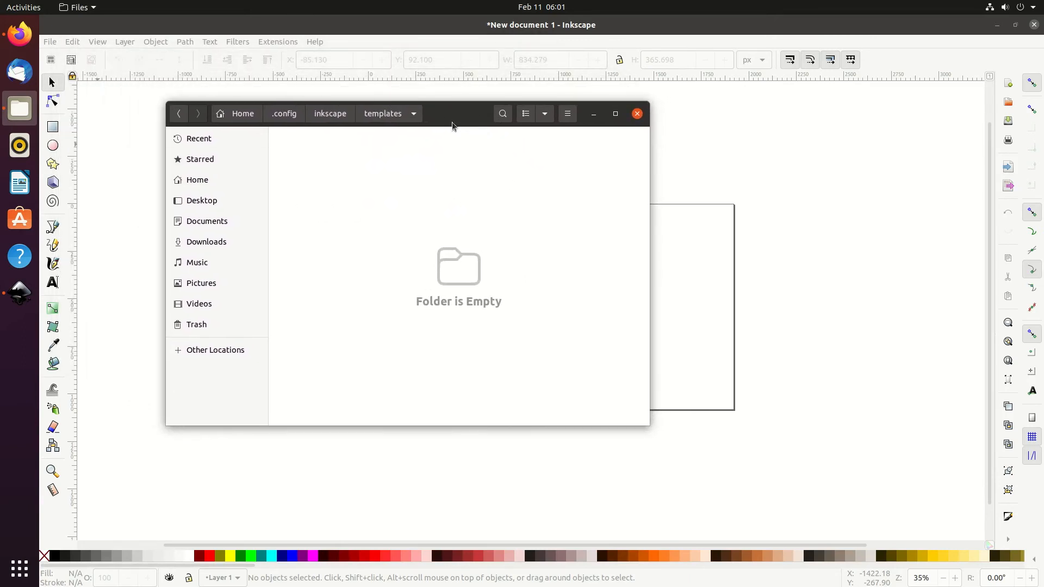
Return to Inkscape and save the document as default.svg in the .config/inkscape/templates folder
{"action": "left_click", "coordinate": [123, 148]}
{"action": "left_click", "coordinate": [52, 41]}
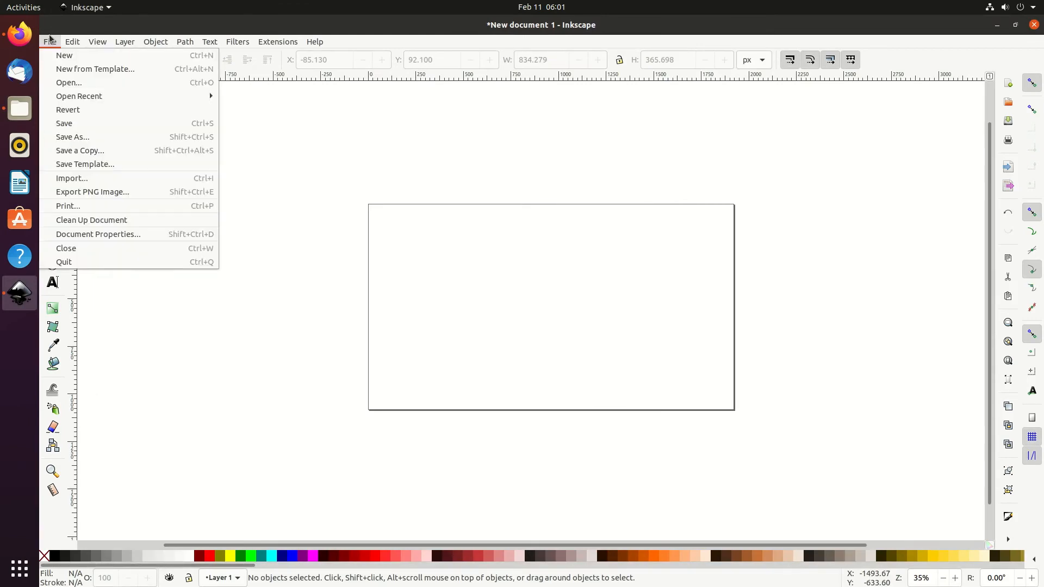
{"action": "left_click", "coordinate": [78, 138]}
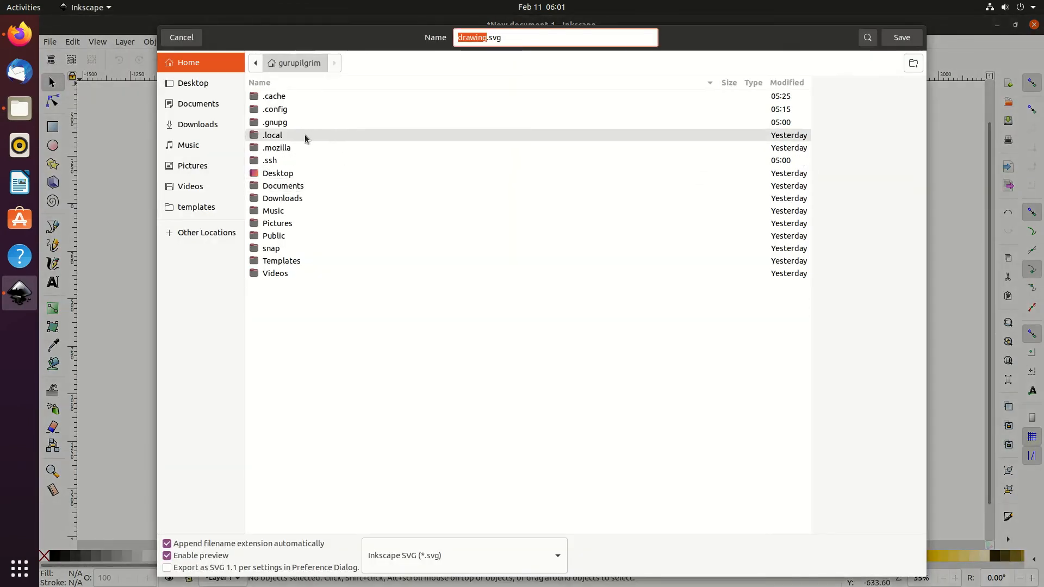
{"action": "left_click", "coordinate": [290, 111]}
{"action": "double_click", "coordinate": [290, 110]}
{"action": "double_click", "coordinate": [278, 172]}
{"action": "double_click", "coordinate": [286, 187]}
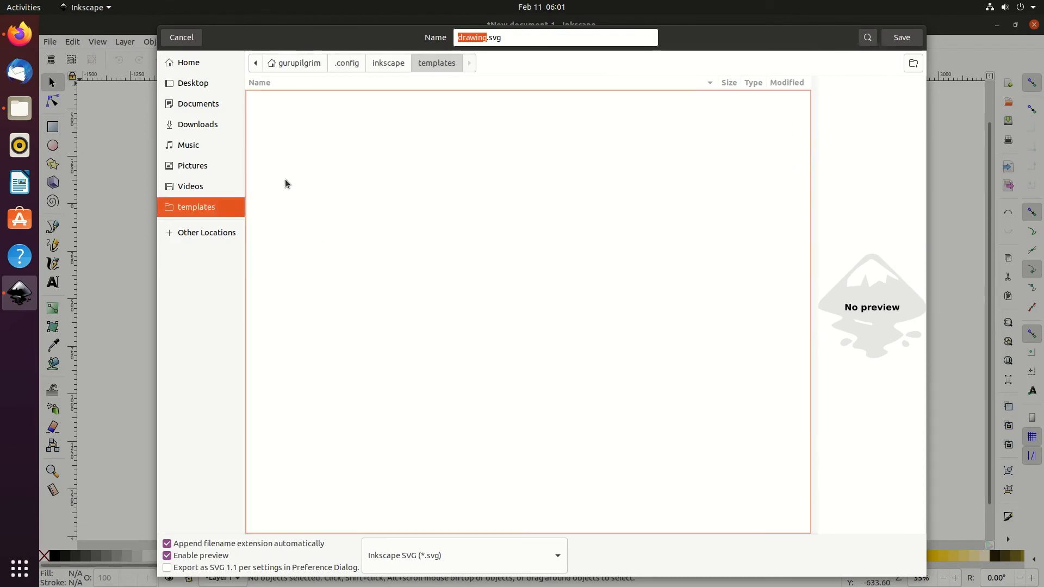
{"action": "type", "text": "deault"}
{"action": "key", "text": "Return"}
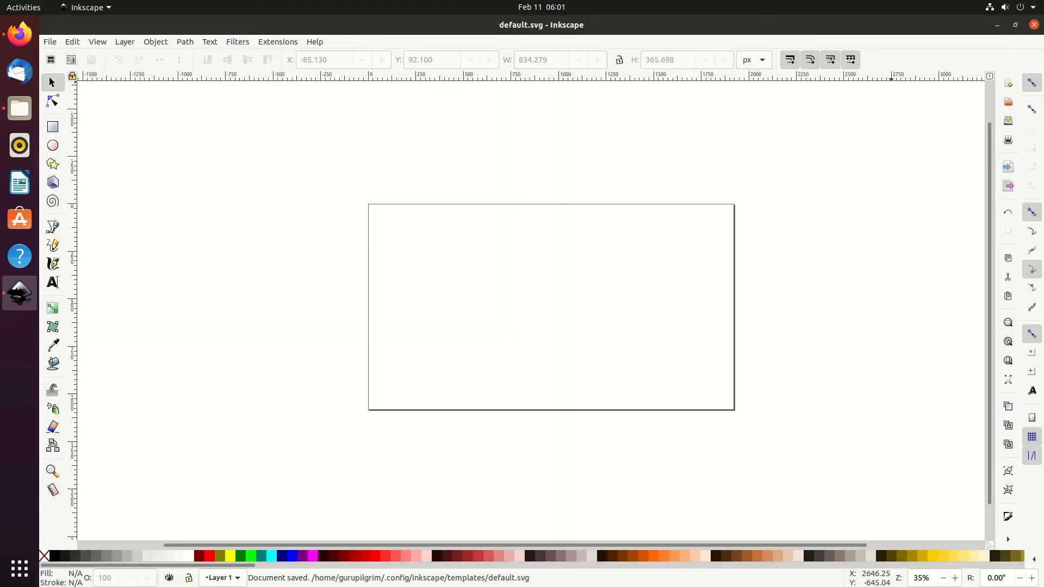
Close the document and the file manager window, and restart Inkscape with the new default template
{"action": "left_click", "coordinate": [1033, 25]}
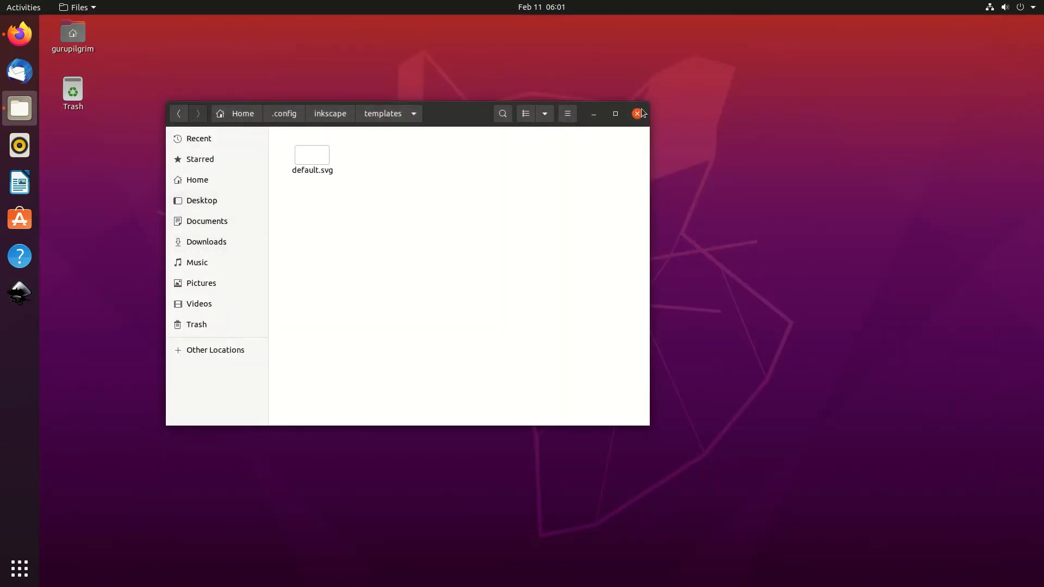
{"action": "left_click", "coordinate": [637, 112]}
{"action": "left_click", "coordinate": [20, 292]}
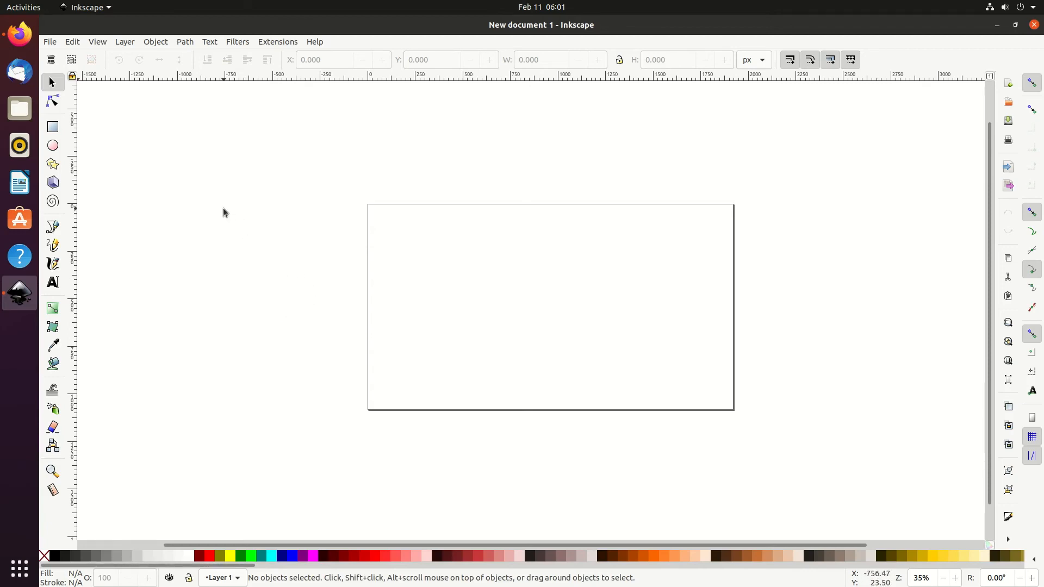
{"action": "left_click", "coordinate": [50, 41]}
{"action": "left_click", "coordinate": [50, 43]}
{"action": "left_click", "coordinate": [50, 42]}
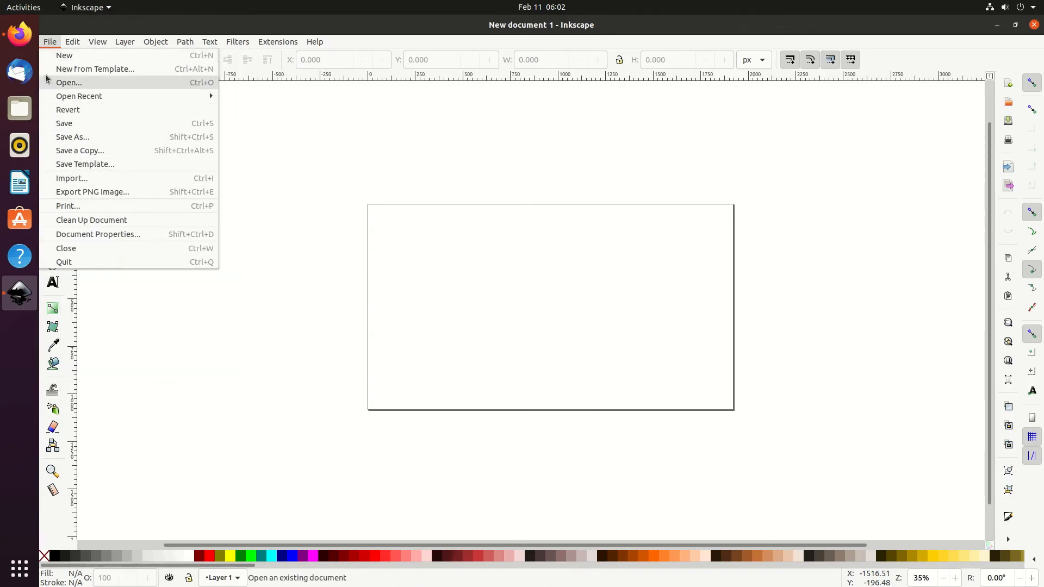
{"action": "left_click", "coordinate": [50, 42]}
Set the Gtk theme to Yaru-dark in the interface theme preferences and close the preferences
{"action": "left_click", "coordinate": [72, 42]}
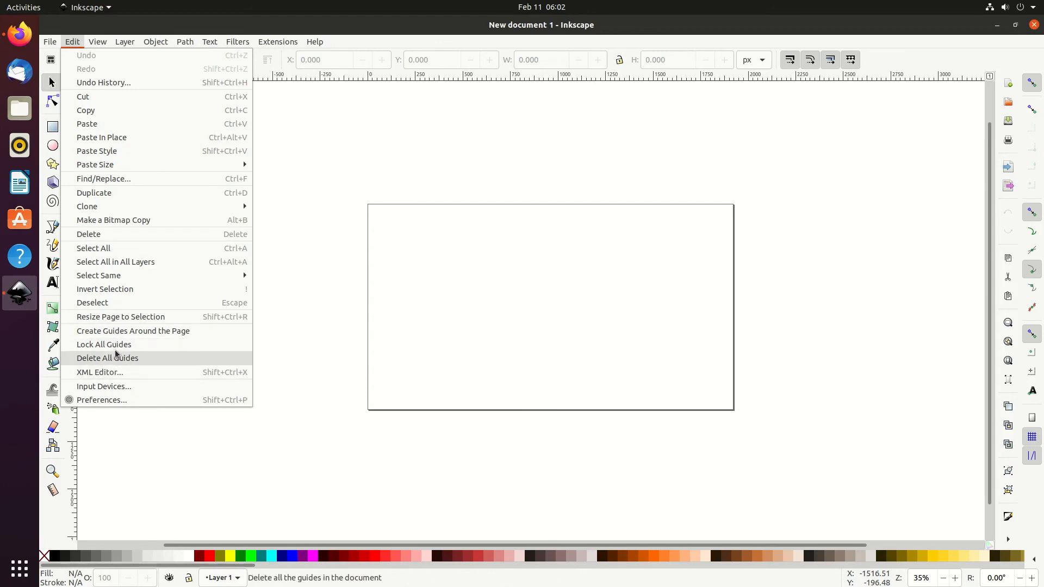
{"action": "left_click", "coordinate": [121, 403]}
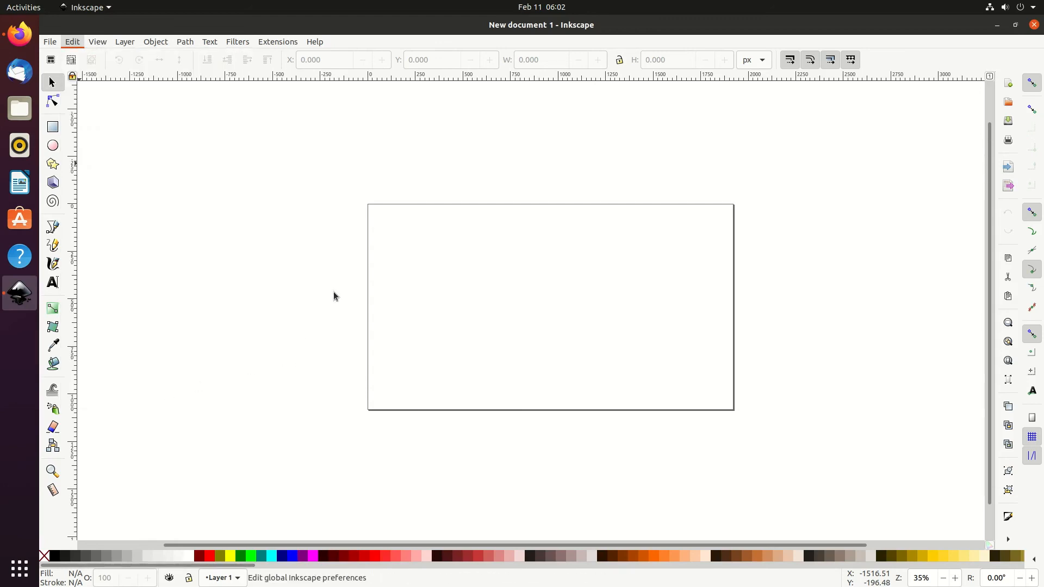
{"action": "left_click_drag", "start_coordinate": [383, 56], "coordinate": [359, 50]}
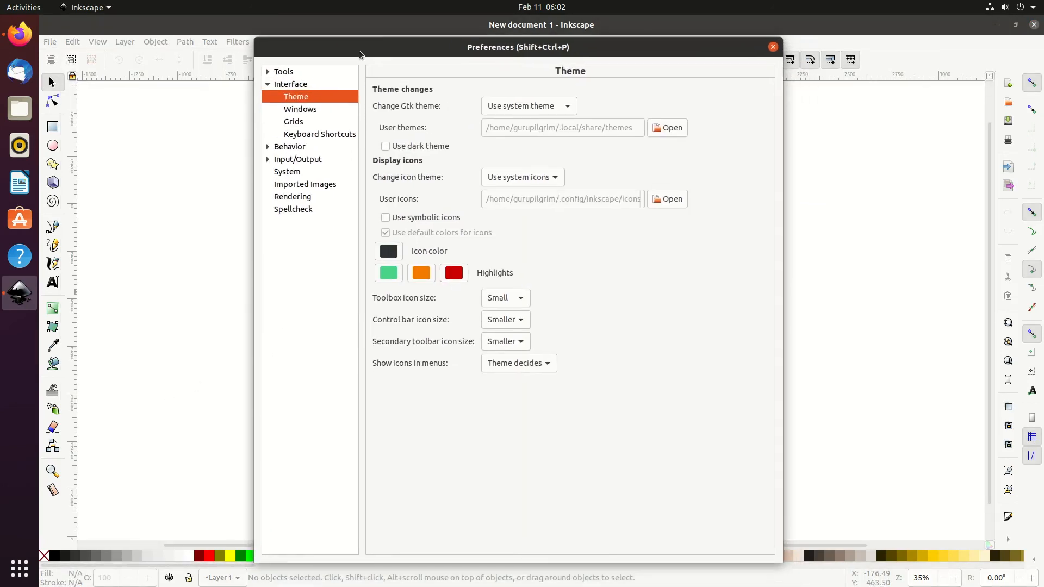
{"action": "left_click", "coordinate": [535, 107]}
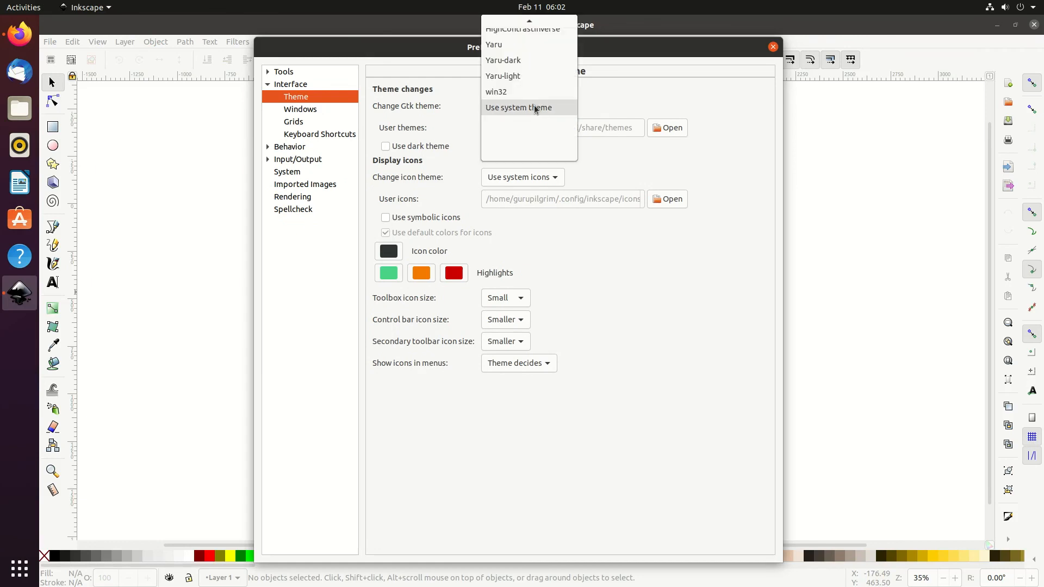
{"action": "left_click", "coordinate": [519, 59]}
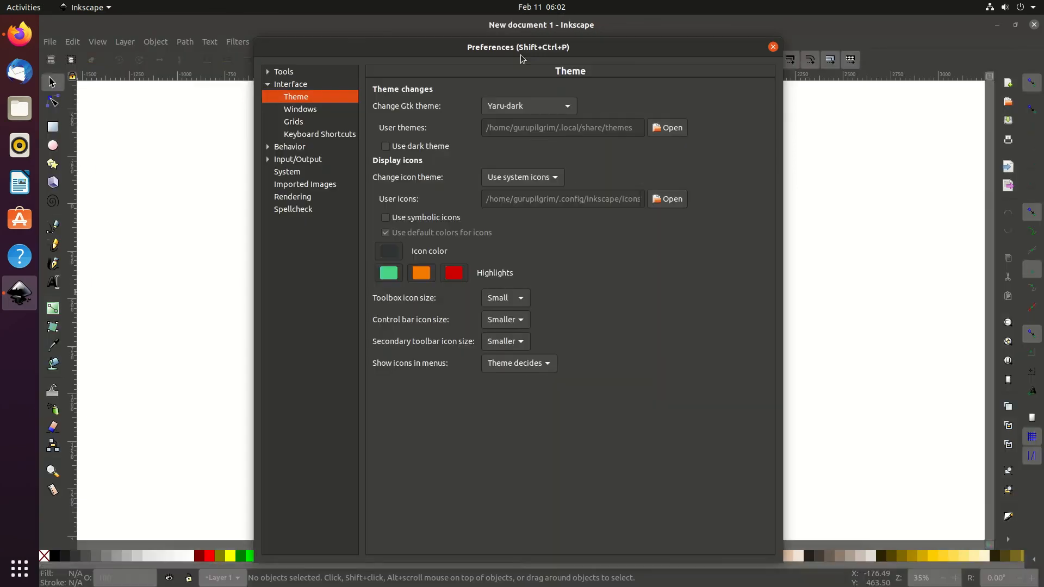
{"action": "left_click_drag", "start_coordinate": [521, 50], "coordinate": [467, 62]}
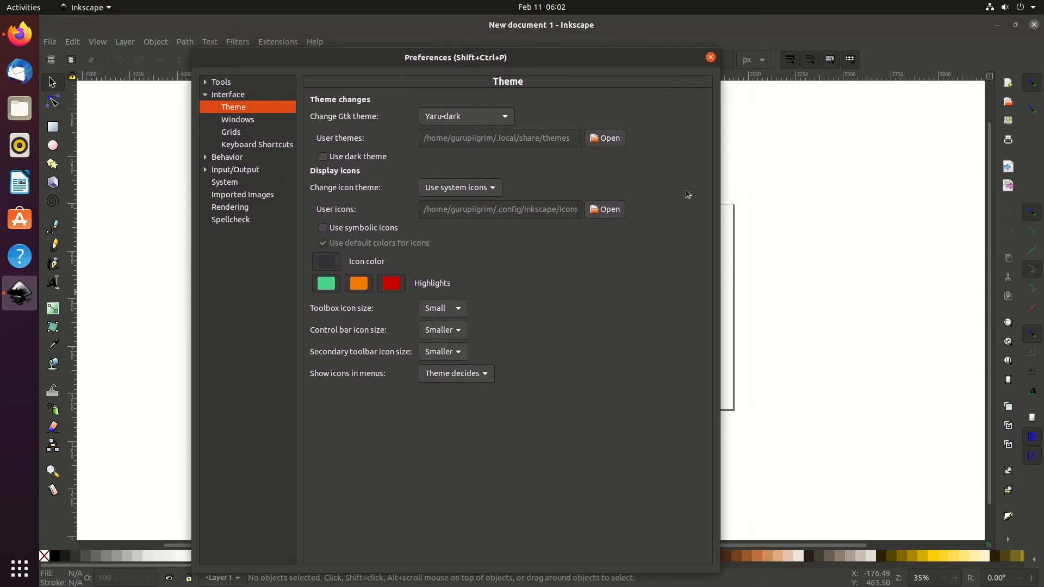
{"action": "left_click", "coordinate": [710, 57]}
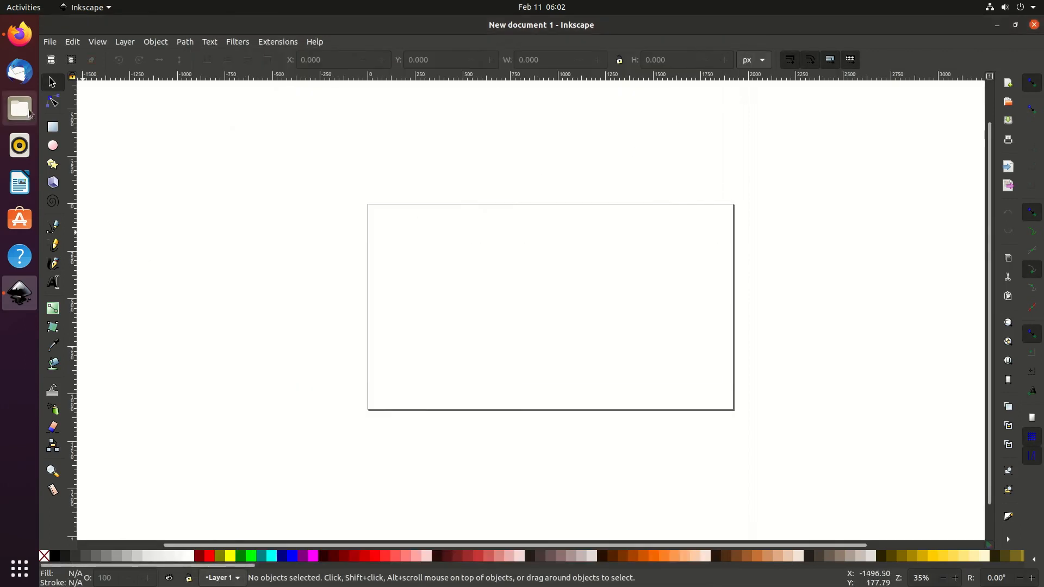
Try the bounding box snapping toggle and switch it back
{"action": "left_click", "coordinate": [1029, 108]}
{"action": "left_click", "coordinate": [1029, 108]}
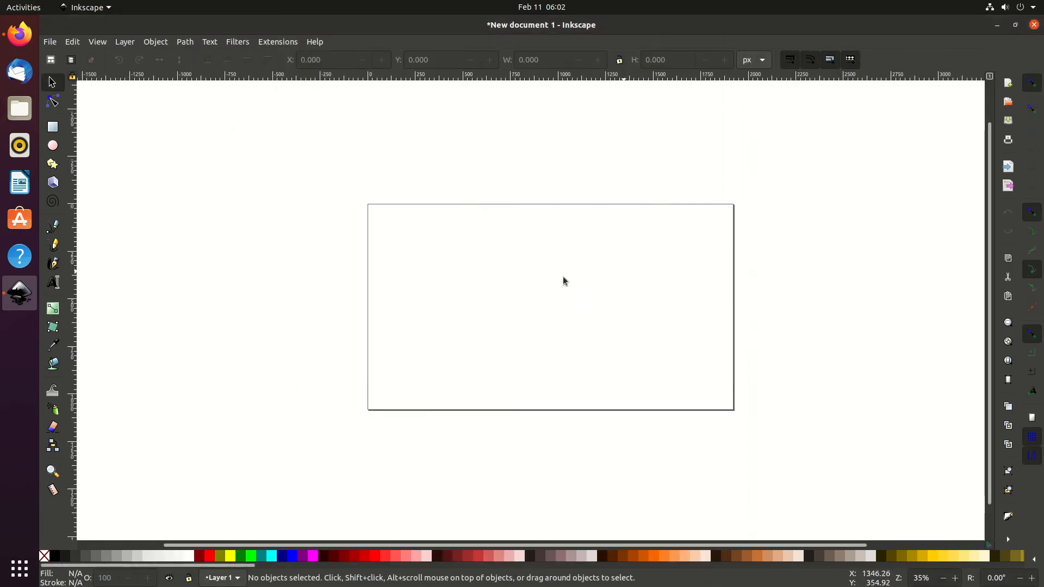